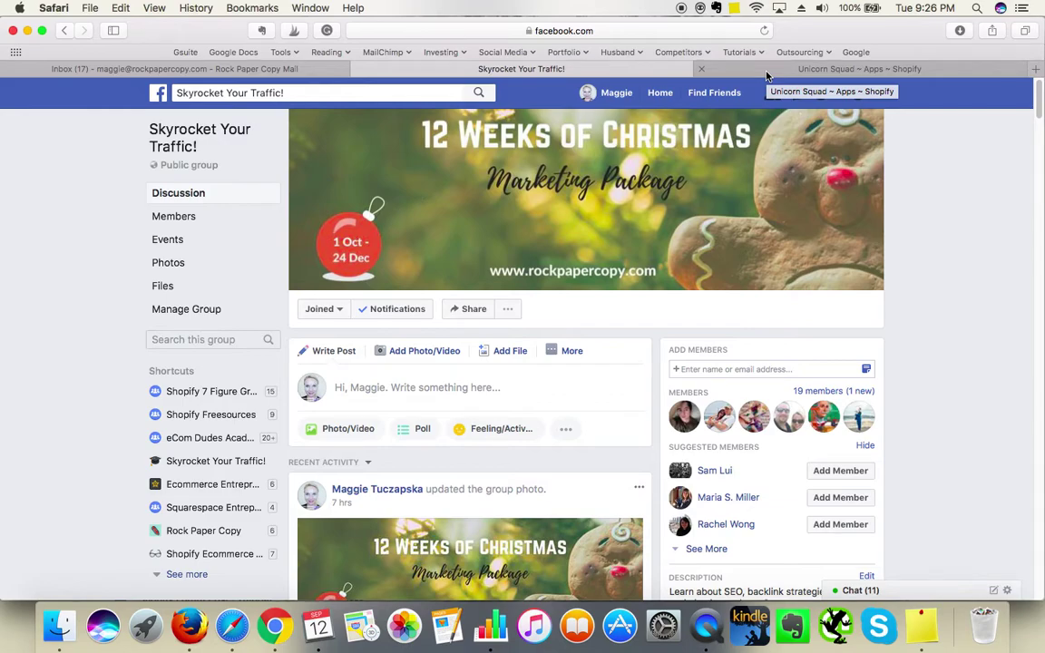
Step: From the store admin's Apps list, open the Shopify App Store and focus its search box
{"action": "left_click", "coordinate": [766, 75]}
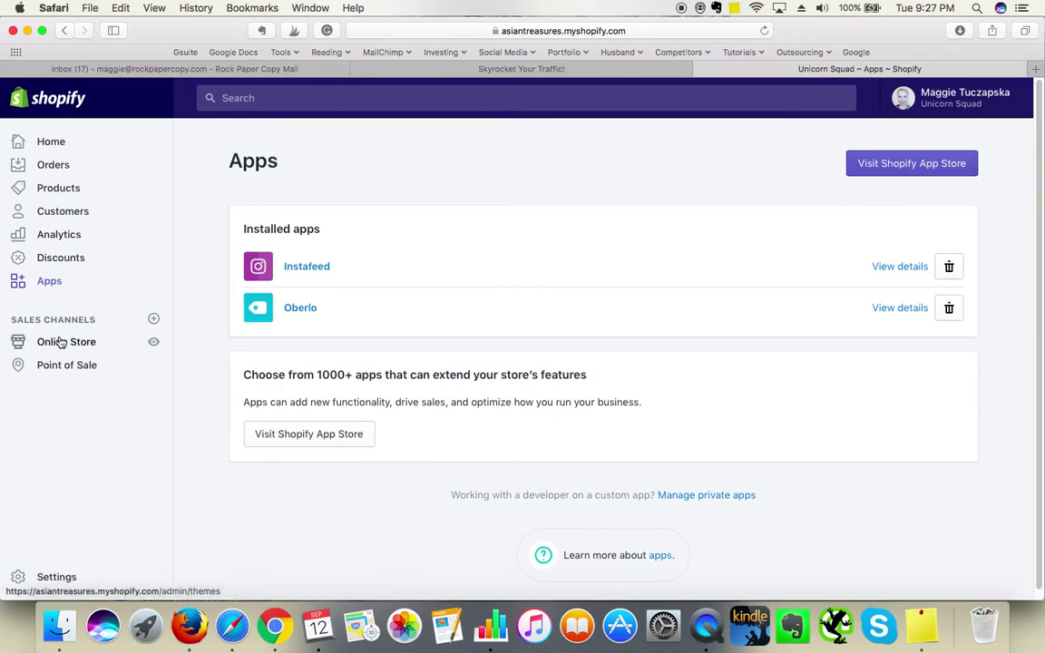
{"action": "left_click", "coordinate": [52, 286]}
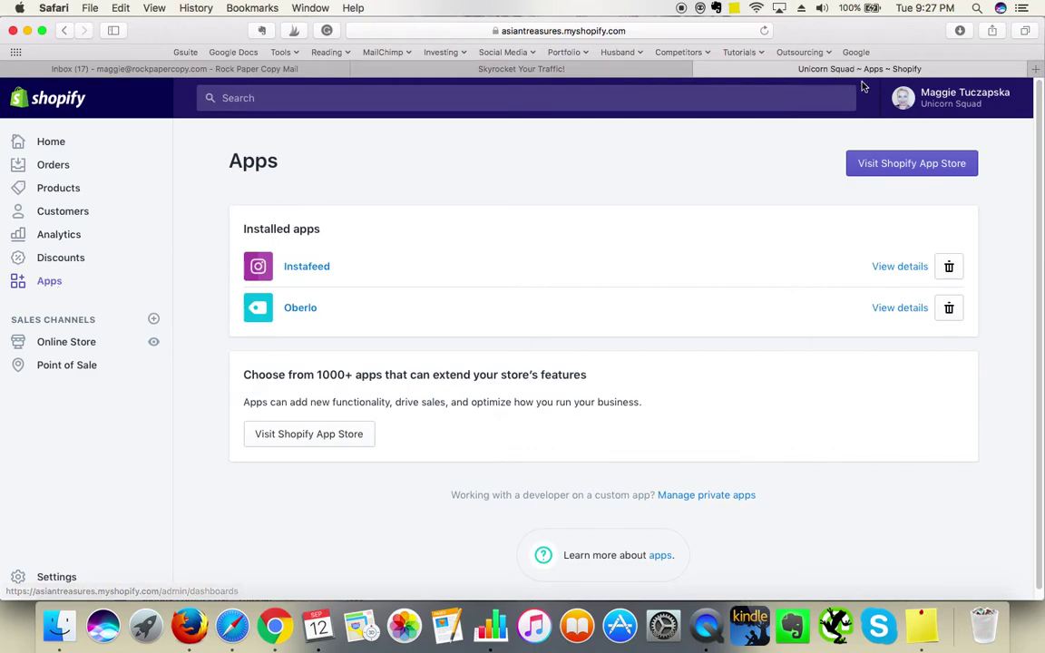
{"action": "left_click", "coordinate": [959, 165]}
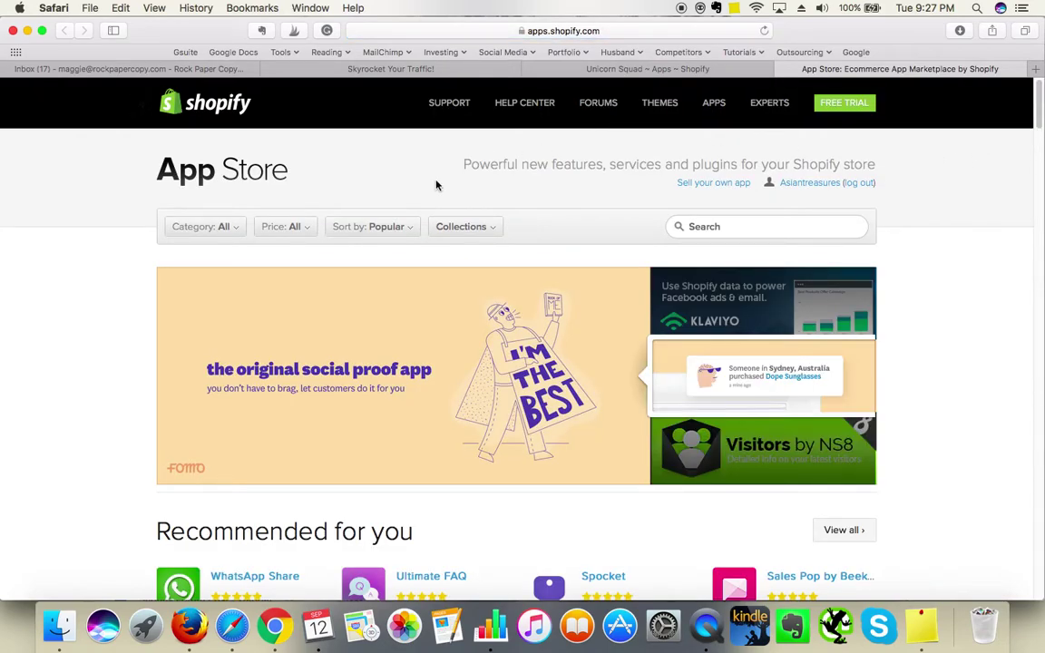
{"action": "left_click", "coordinate": [726, 226]}
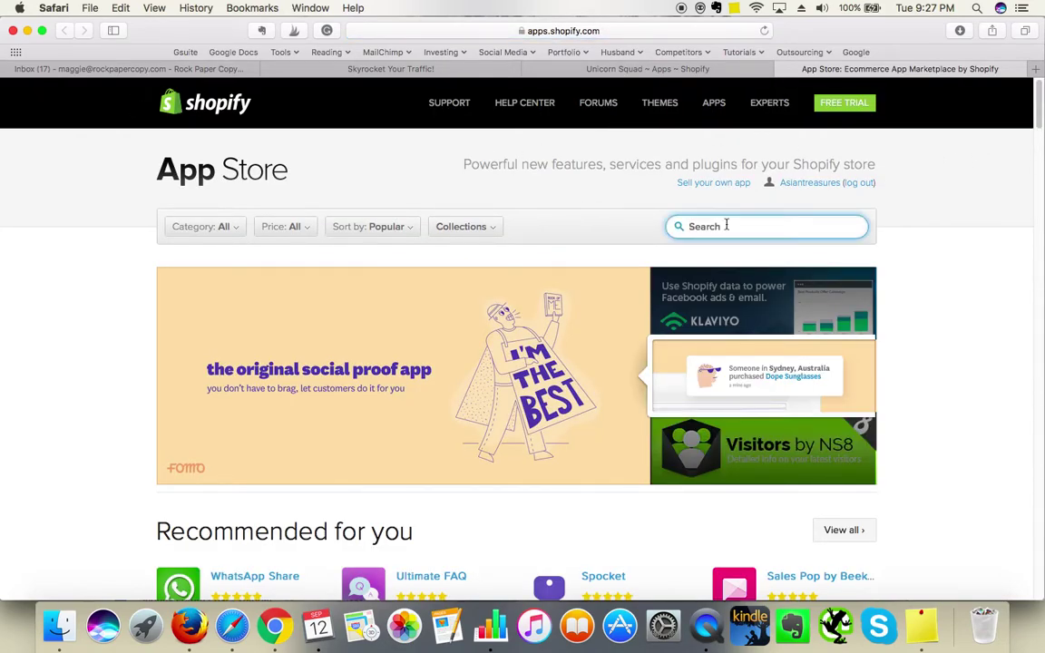
Step: Search the App Store for 'instagram', filter to Free apps, and open the Instafeed listing
{"action": "type", "text": "instagram"}
{"action": "key", "text": "Return"}
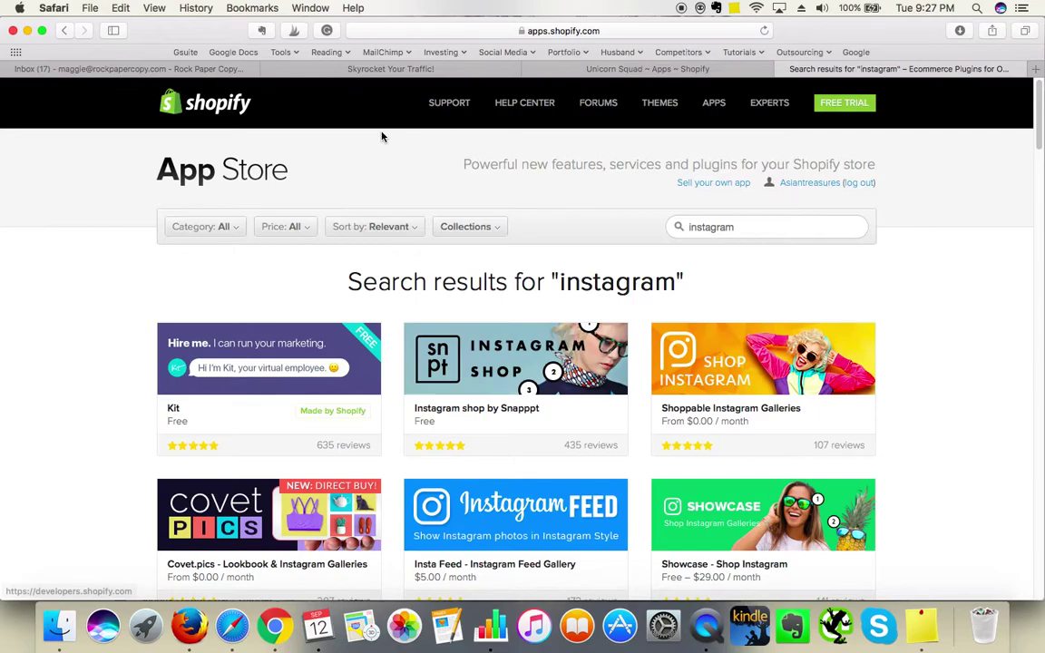
{"action": "left_click", "coordinate": [286, 227]}
{"action": "left_click", "coordinate": [271, 249]}
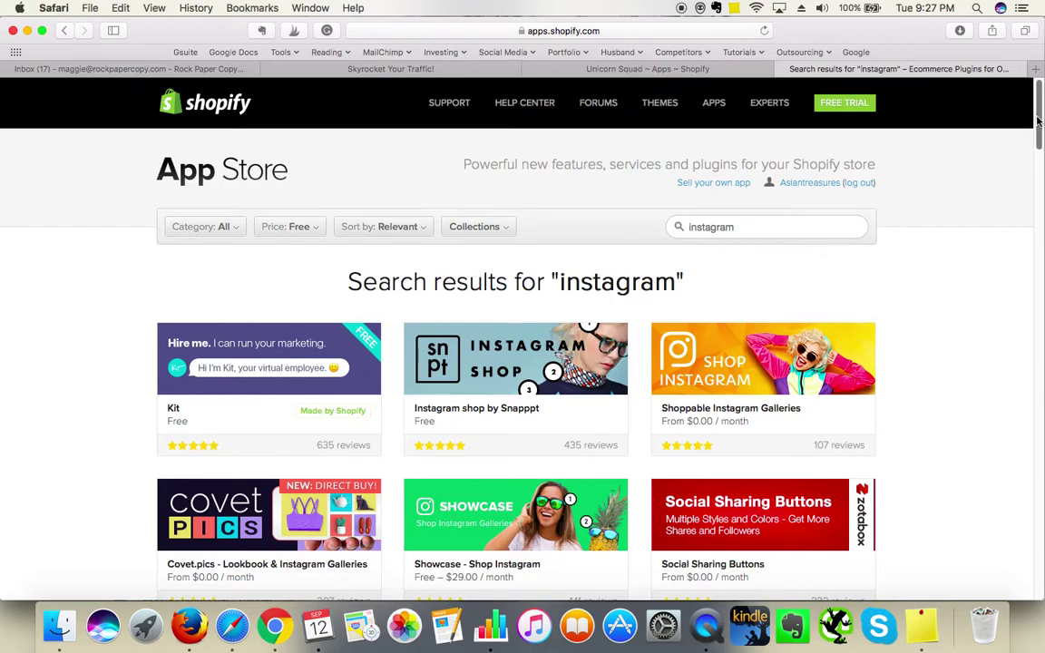
{"action": "scroll", "coordinate": [1039, 120], "scroll_direction": "down", "scroll_amount": 5}
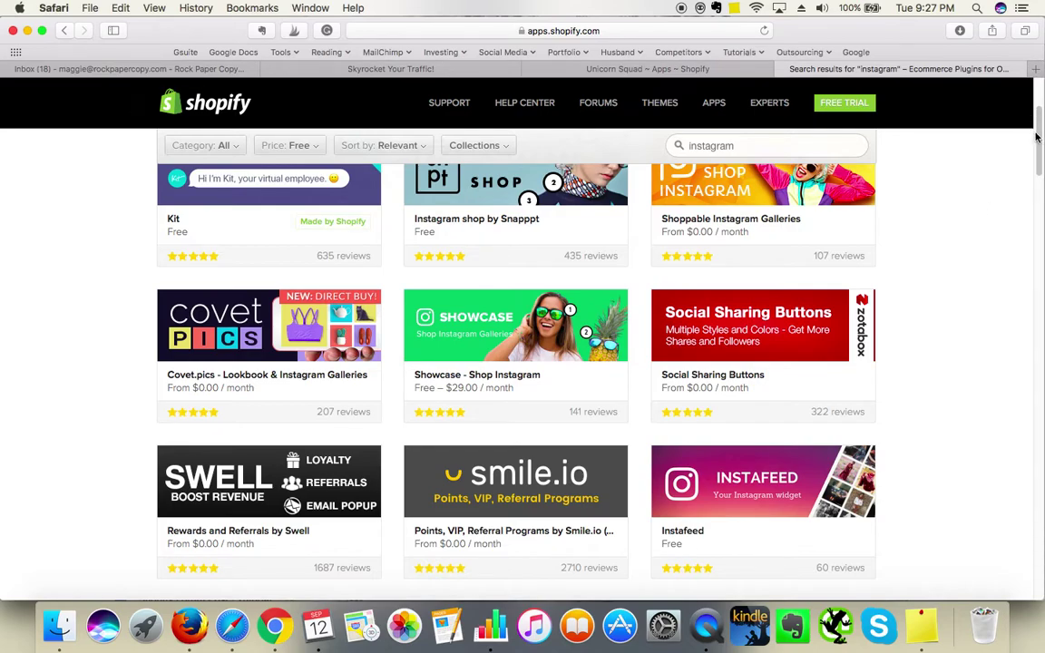
{"action": "left_click_drag", "start_coordinate": [1040, 136], "coordinate": [1035, 175]}
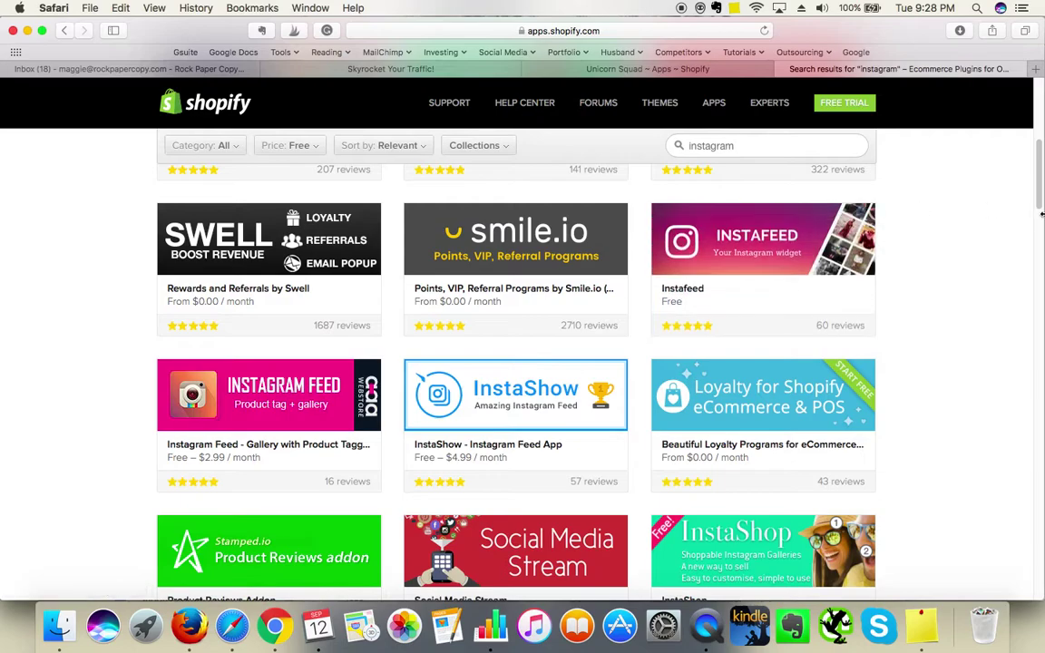
{"action": "left_click", "coordinate": [790, 240]}
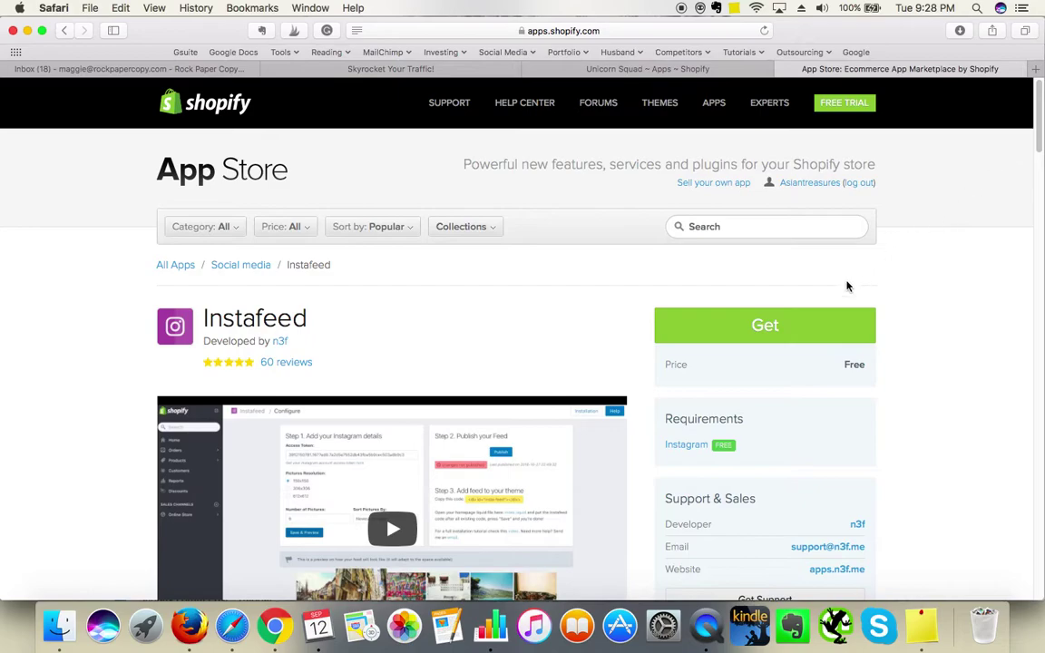
Step: Get the Instafeed app for the store from its listing page
{"action": "left_click", "coordinate": [789, 327]}
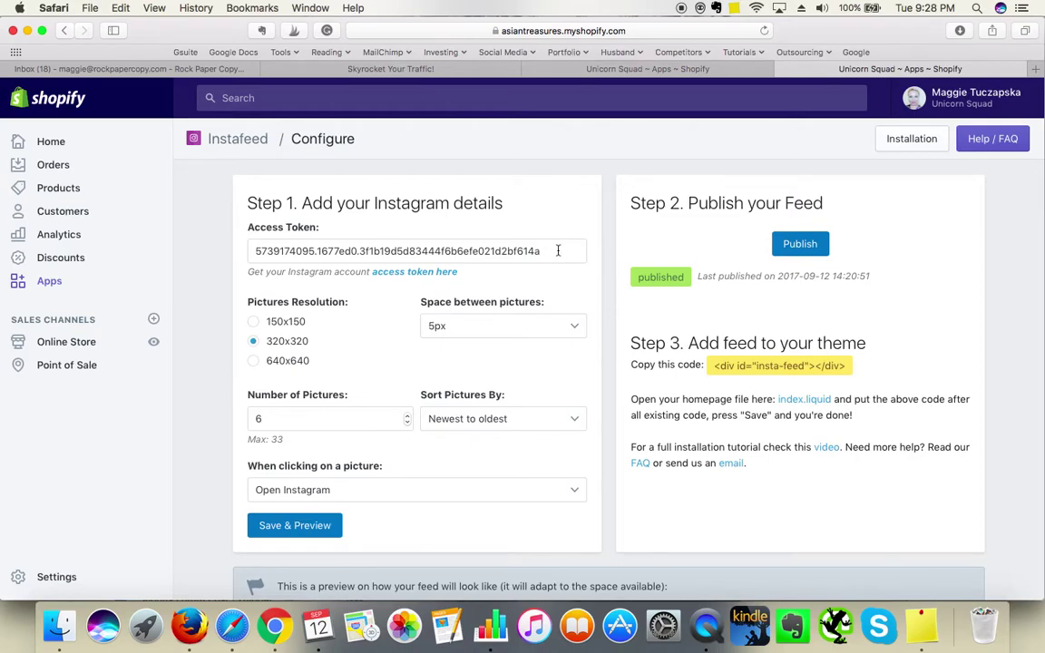
Step: Generate and select a new Instagram access token in Pixel Union, then return to Instafeed's Configure page
{"action": "left_click", "coordinate": [411, 273]}
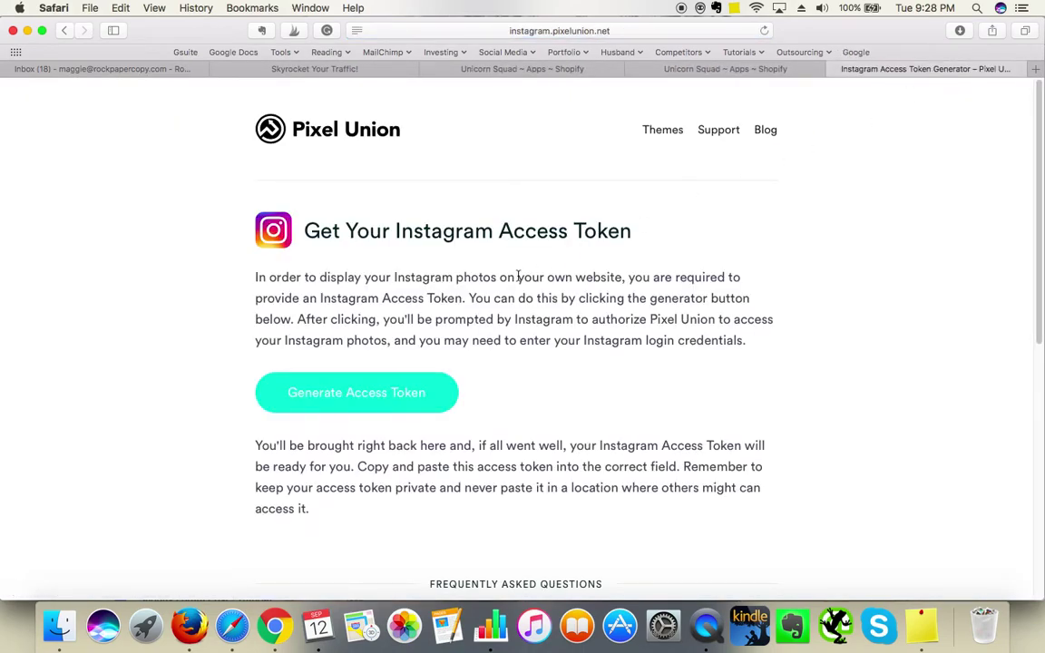
{"action": "left_click", "coordinate": [386, 400]}
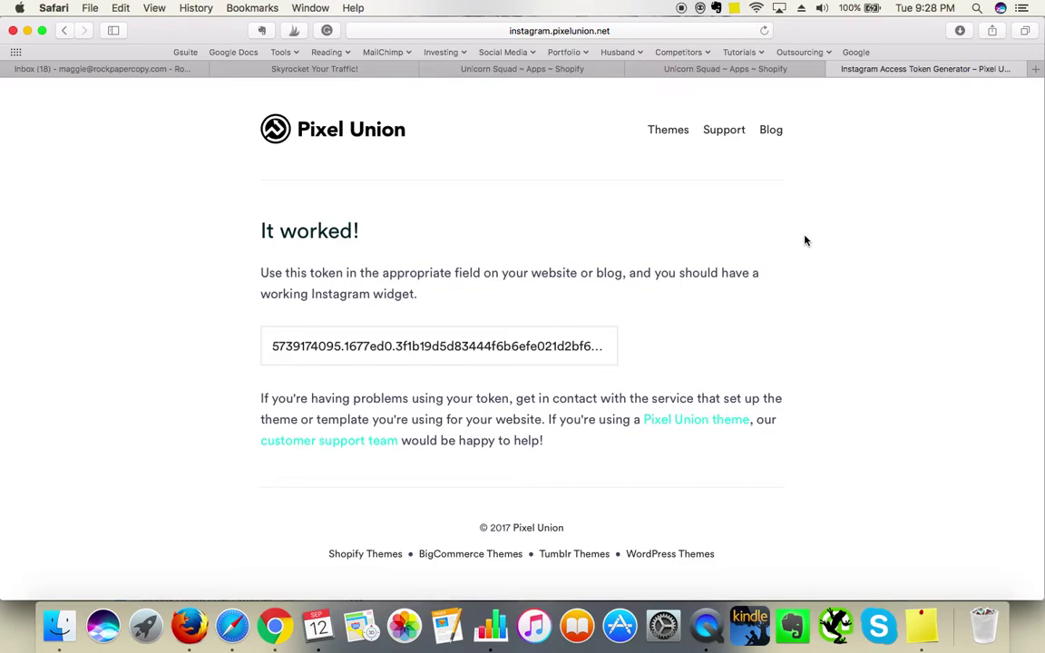
{"action": "left_click", "coordinate": [413, 346]}
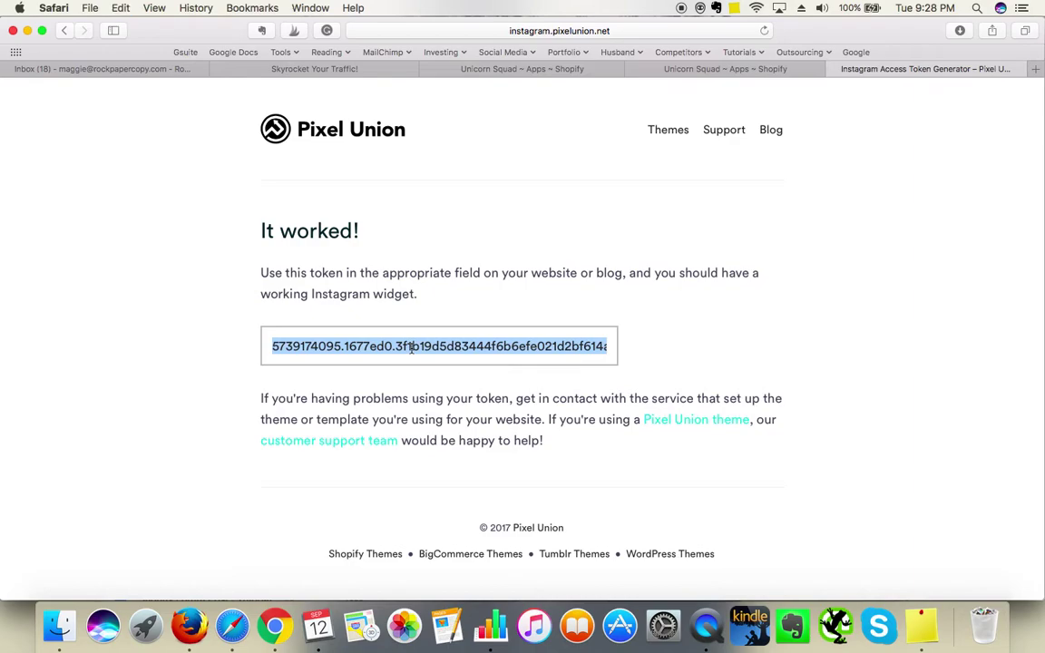
{"action": "left_click", "coordinate": [678, 72]}
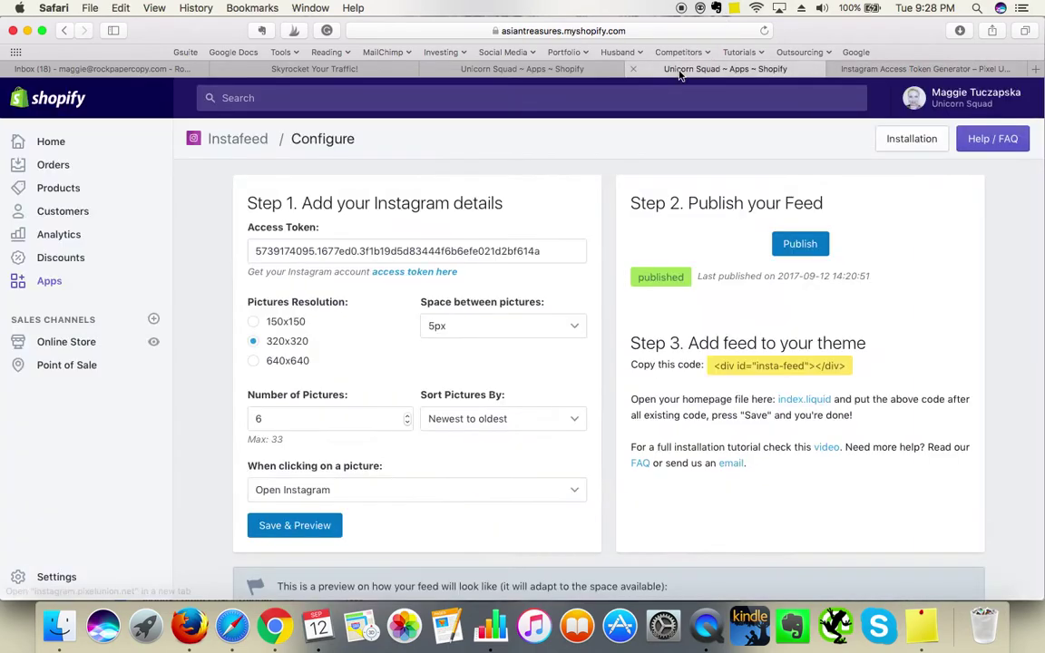
{"action": "left_click", "coordinate": [463, 250]}
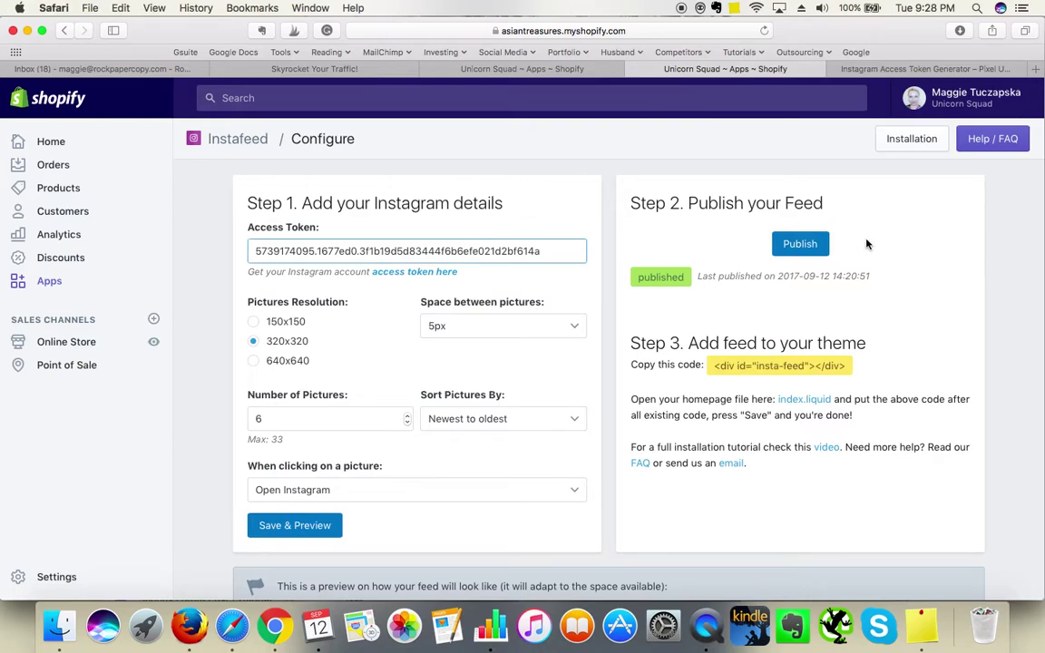
{"action": "left_click", "coordinate": [894, 242]}
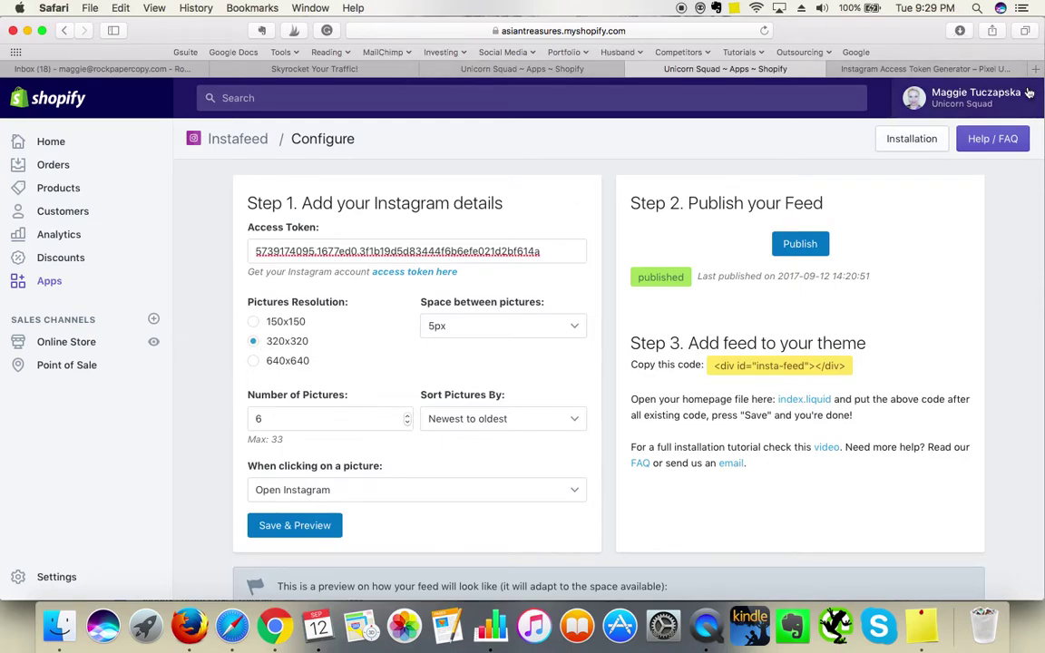
Step: View unicornsquad.club's six-picture Instagram grid in a new tab, then return to Instafeed's Configure page
{"action": "key", "text": "super+t"}
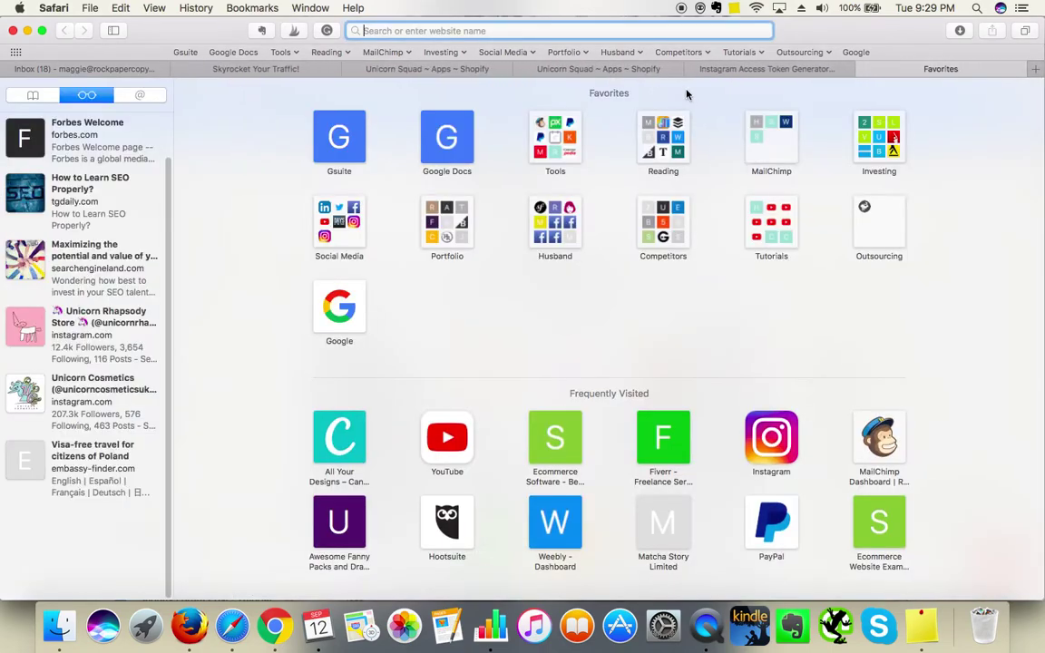
{"action": "type", "text": "unico"}
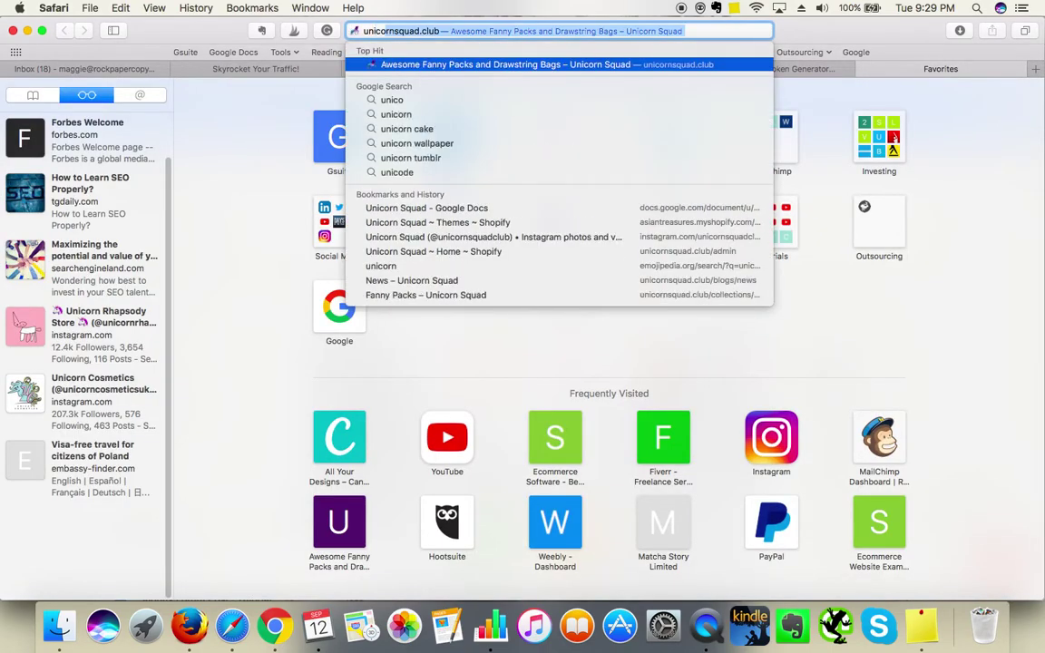
{"action": "key", "text": "Return"}
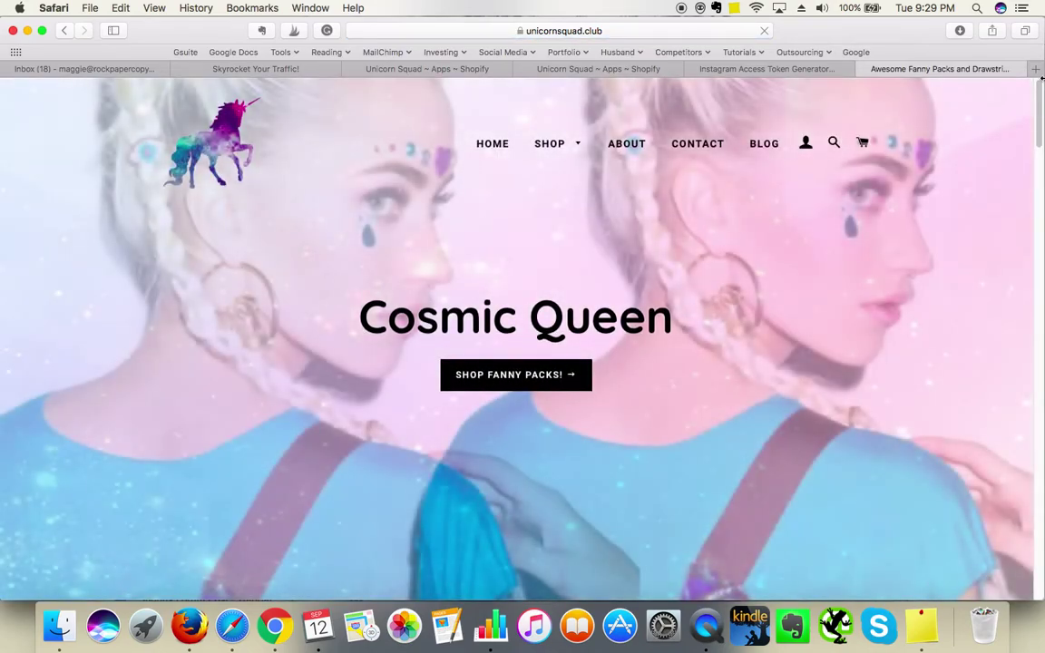
{"action": "scroll", "coordinate": [1042, 118], "scroll_direction": "down", "scroll_amount": 3}
{"action": "left_click_drag", "start_coordinate": [1042, 117], "coordinate": [992, 534]}
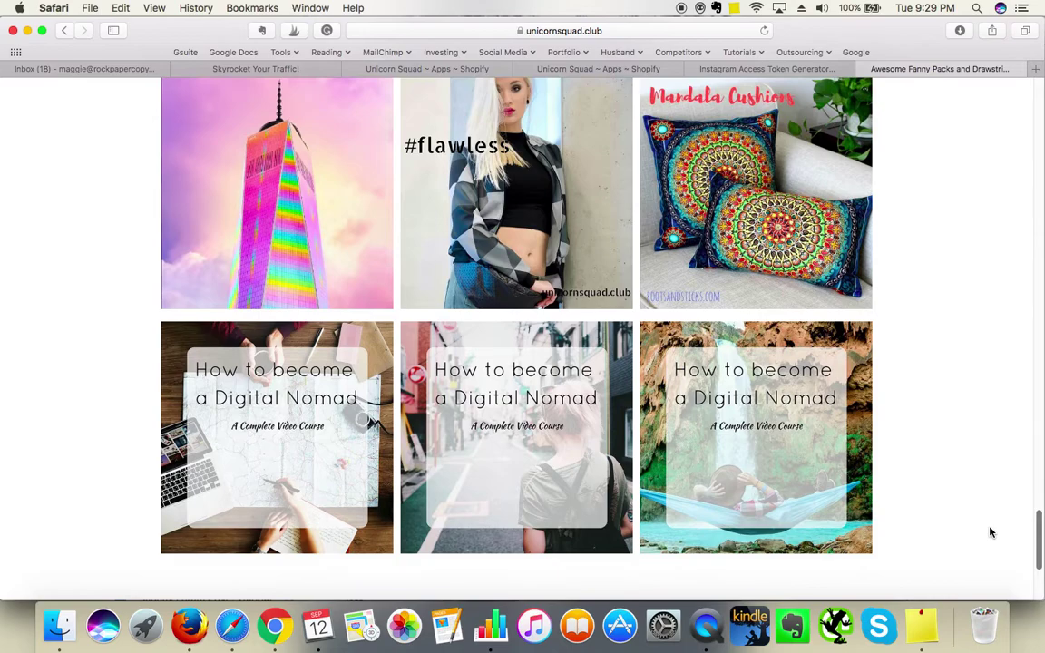
{"action": "scroll", "coordinate": [991, 532], "scroll_direction": "up", "scroll_amount": 1}
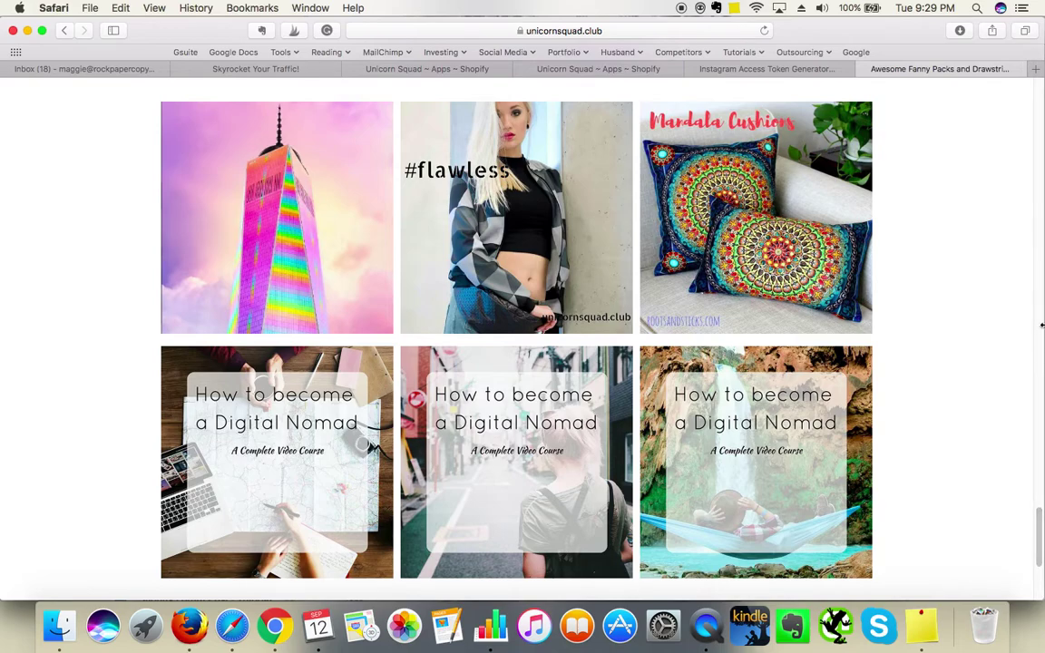
{"action": "left_click", "coordinate": [428, 71]}
{"action": "left_click", "coordinate": [563, 71]}
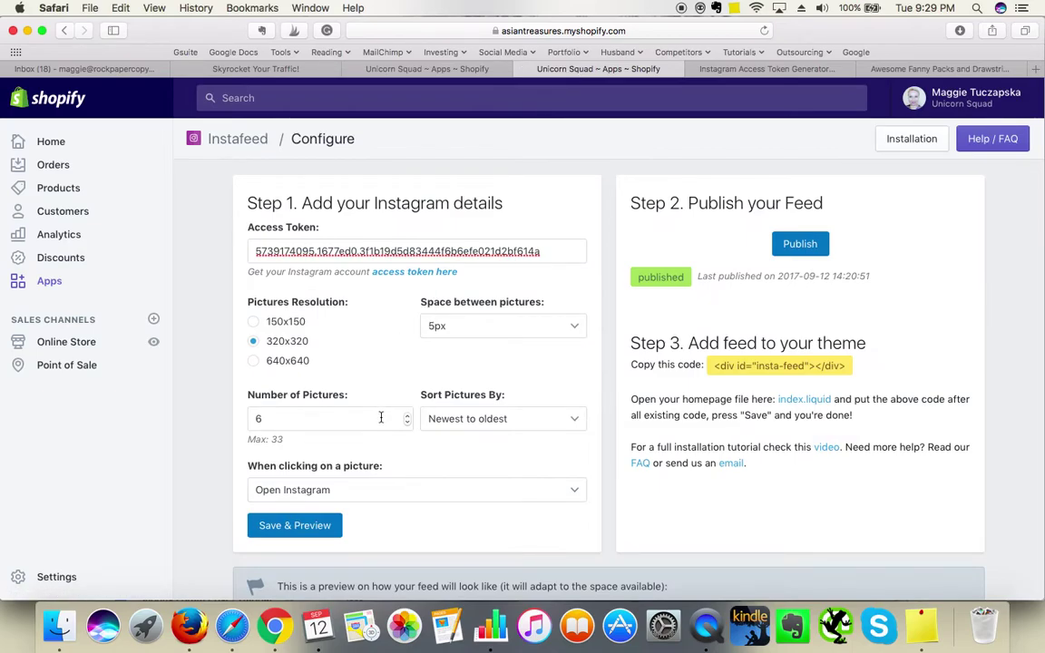
Step: Keep the feed sorted Newest to oldest with picture clicks set to Open Instagram
{"action": "left_click", "coordinate": [467, 420]}
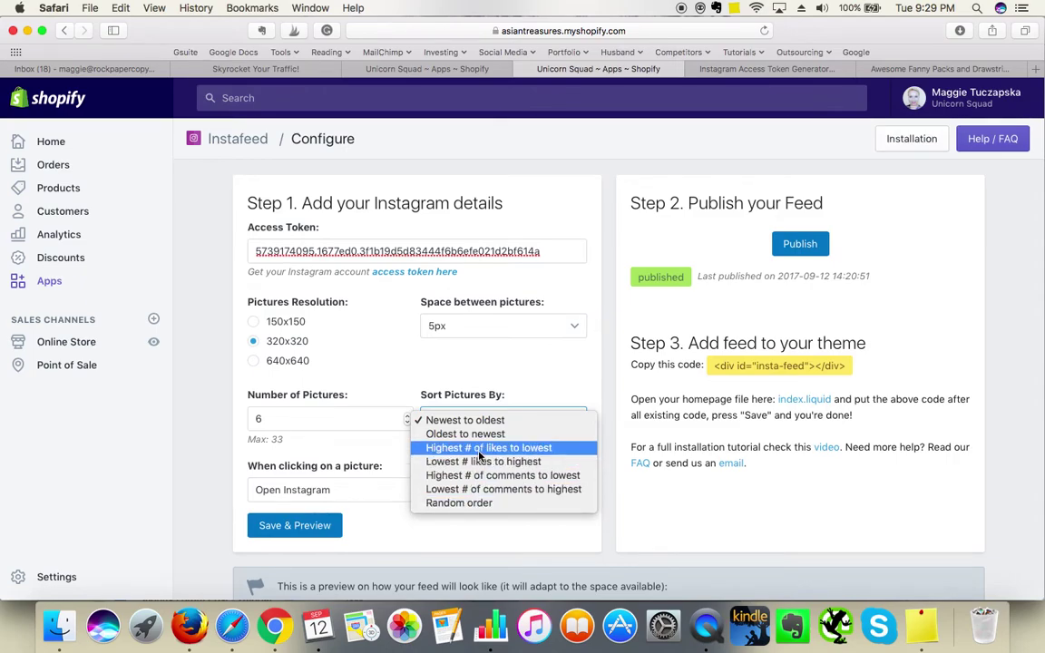
{"action": "left_click", "coordinate": [488, 367]}
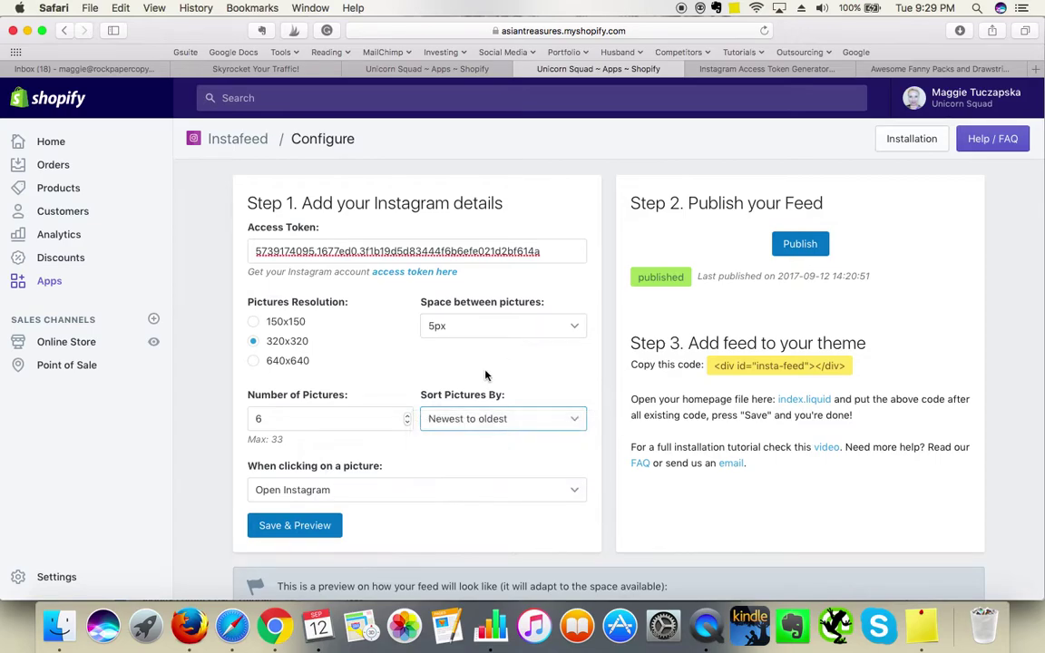
{"action": "left_click", "coordinate": [354, 495]}
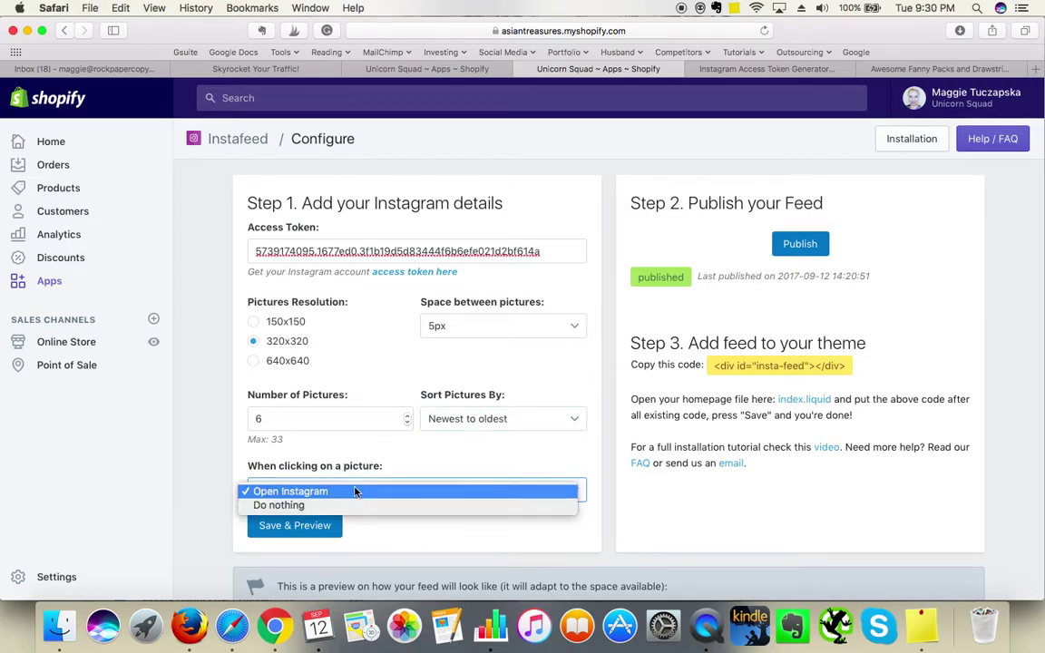
{"action": "left_click", "coordinate": [569, 372]}
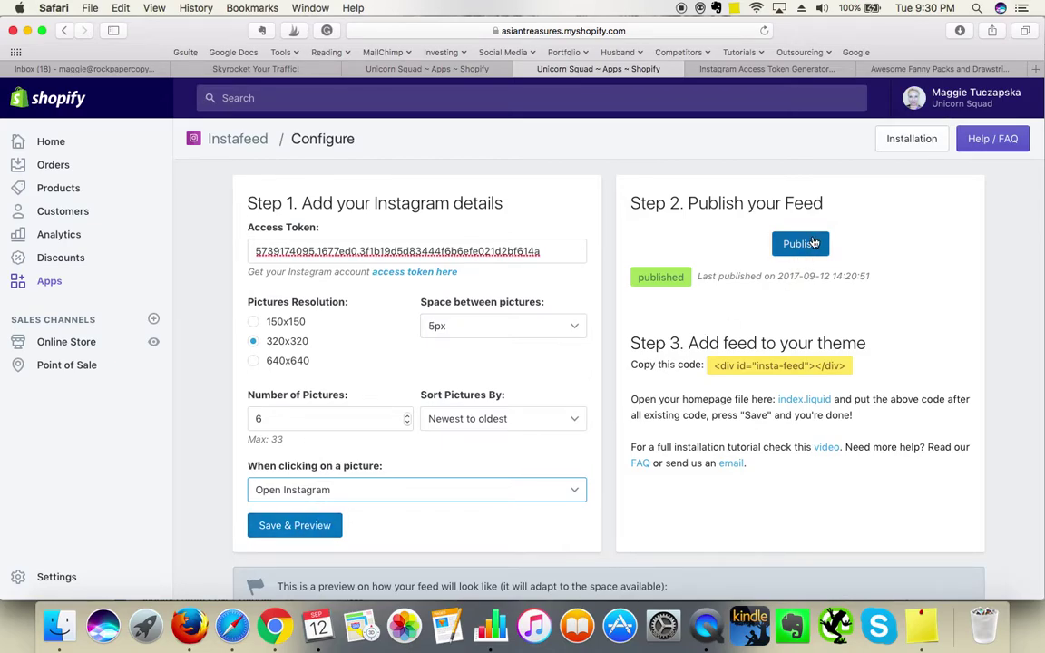
Step: Publish the feed, copy the <div id="insta-feed"></div> embed code, and return to the Apps page
{"action": "left_click", "coordinate": [878, 359]}
{"action": "left_click_drag", "start_coordinate": [845, 365], "coordinate": [727, 363]}
{"action": "key", "text": "super+c"}
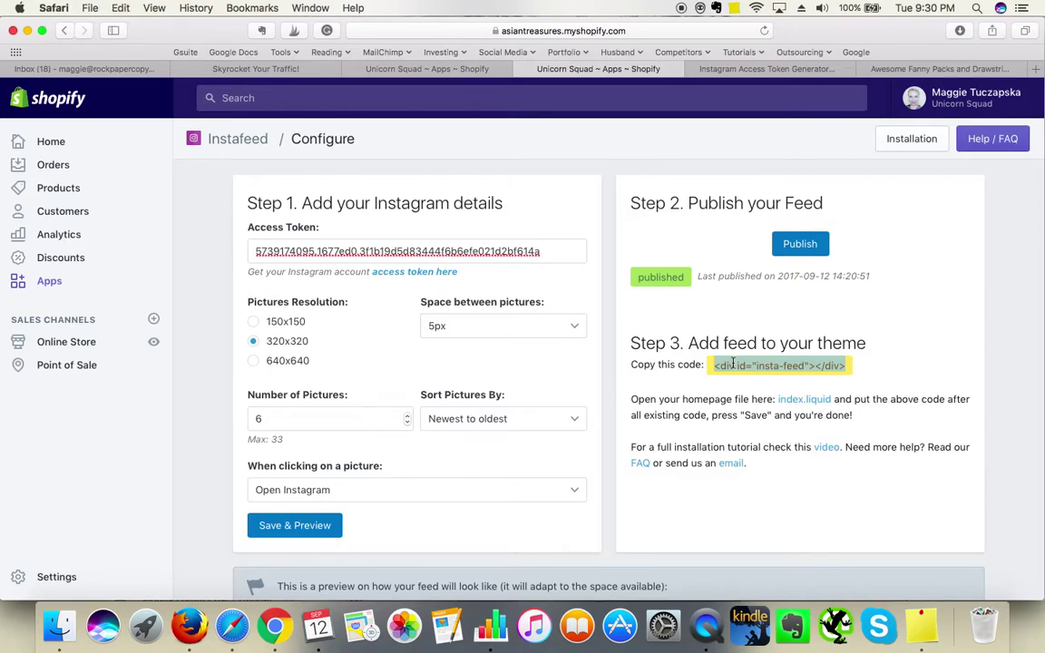
{"action": "left_click", "coordinate": [401, 70]}
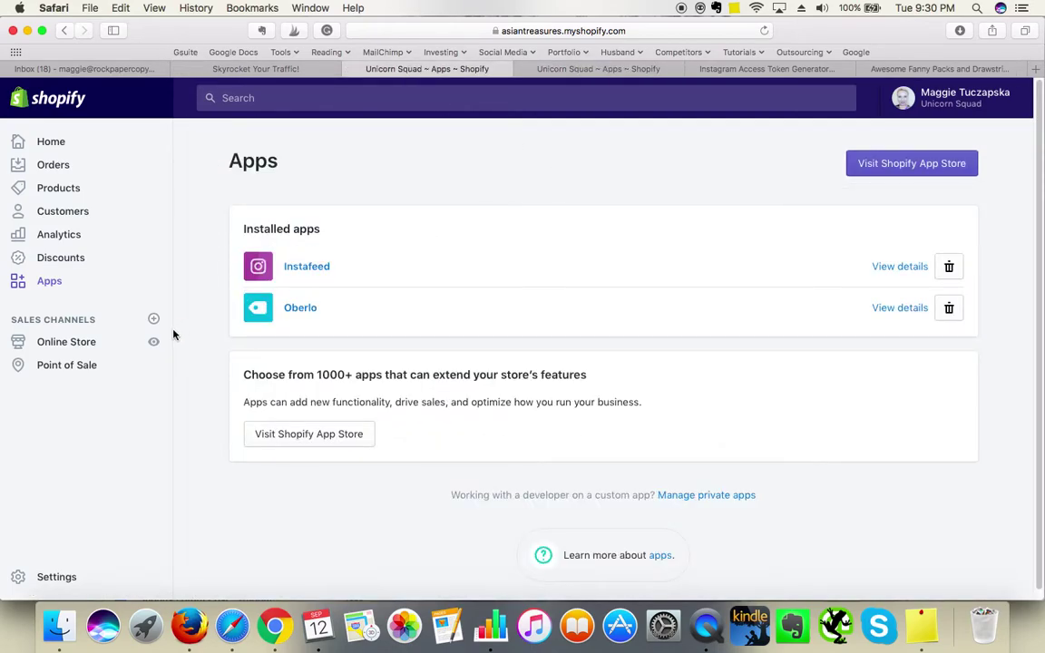
Step: Open the Brooklyn theme from Online Store in the theme editor and scroll its homepage Sections list
{"action": "left_click", "coordinate": [89, 347]}
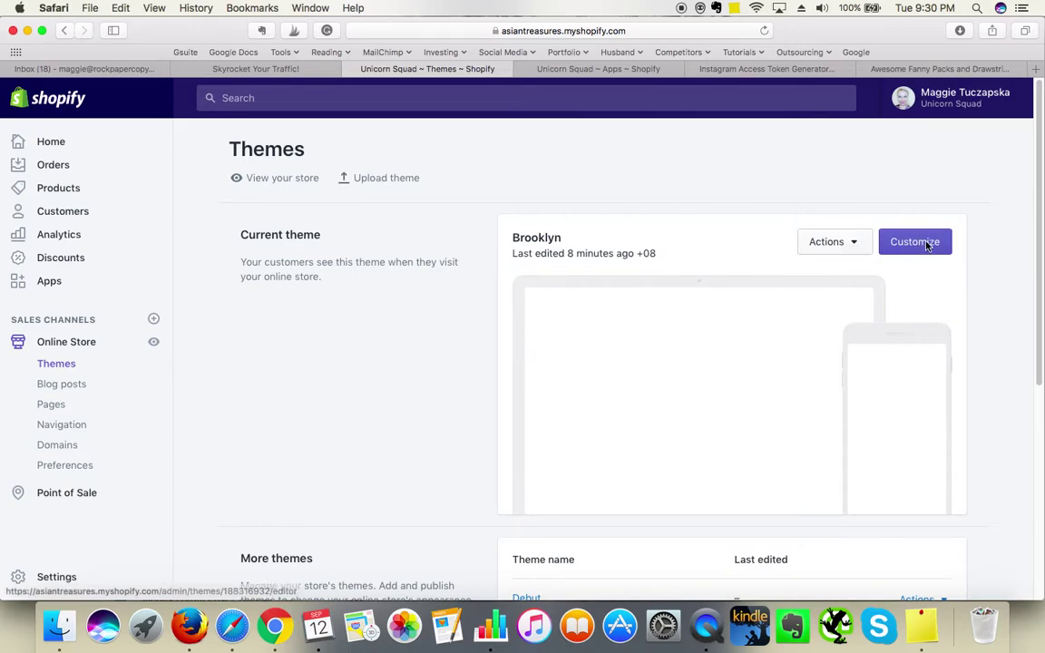
{"action": "left_click", "coordinate": [927, 242]}
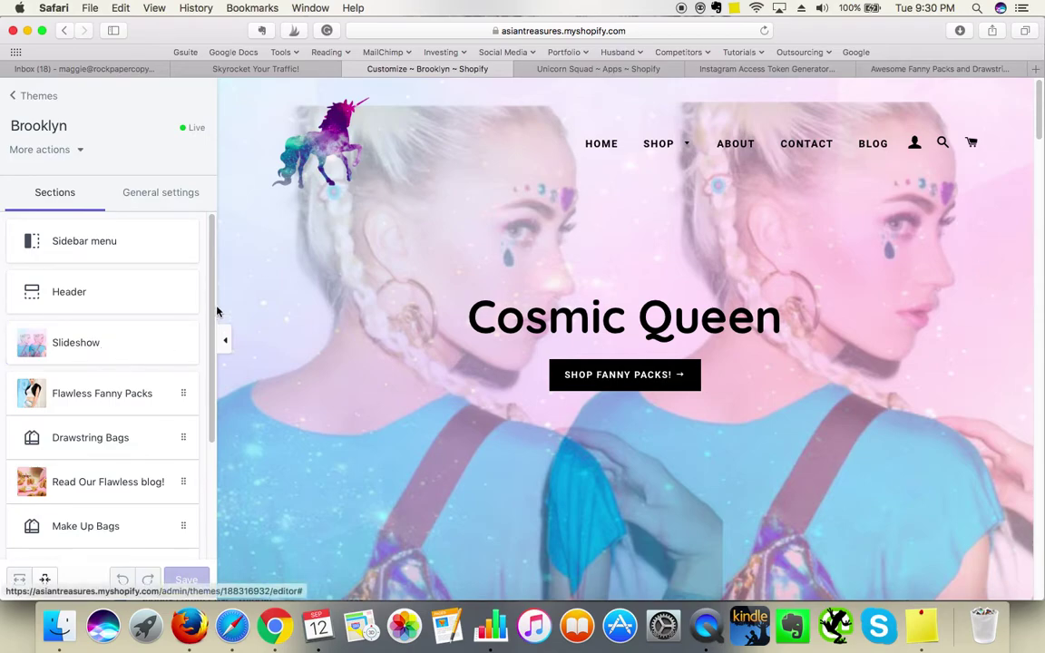
{"action": "left_click_drag", "start_coordinate": [209, 343], "coordinate": [205, 492]}
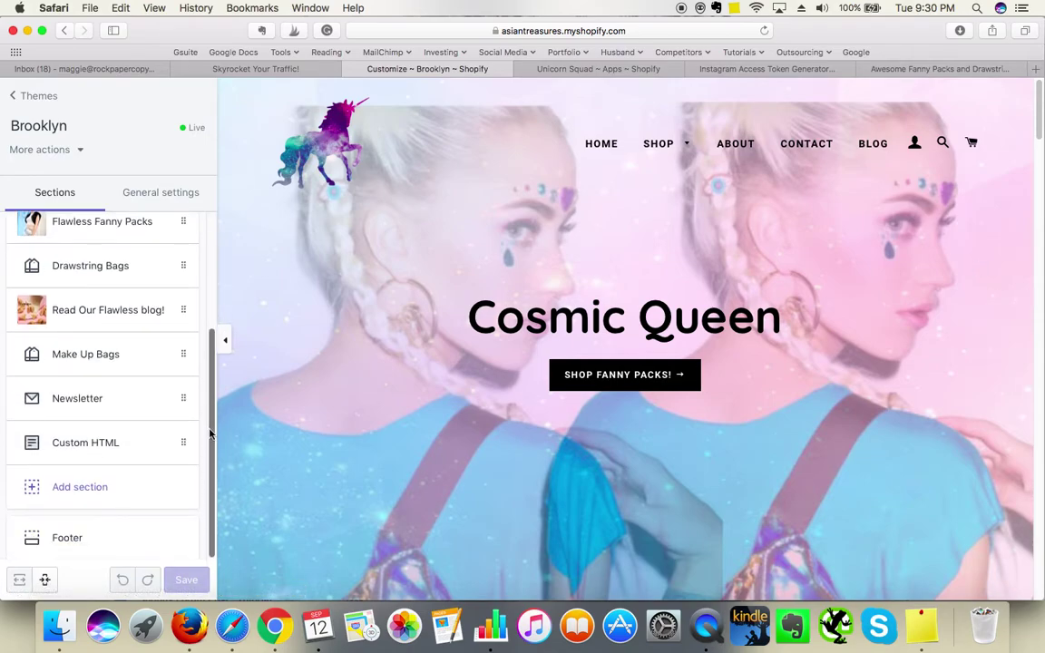
{"action": "left_click_drag", "start_coordinate": [209, 437], "coordinate": [226, 273]}
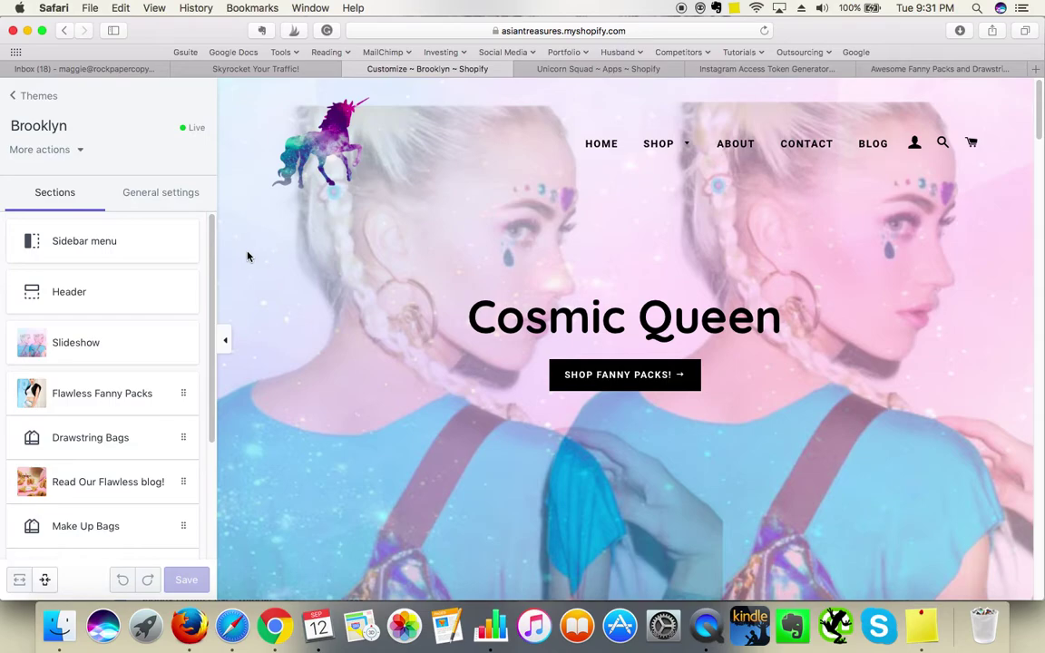
{"action": "left_click_drag", "start_coordinate": [212, 275], "coordinate": [224, 505]}
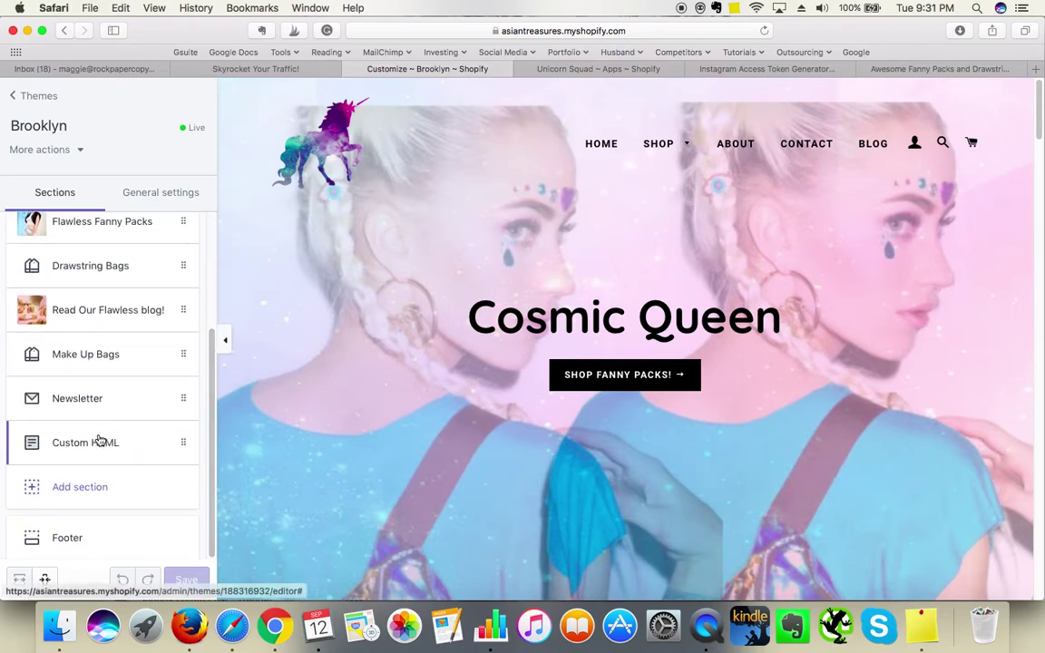
Step: Add a Custom HTML section to the Brooklyn homepage
{"action": "left_click", "coordinate": [94, 491]}
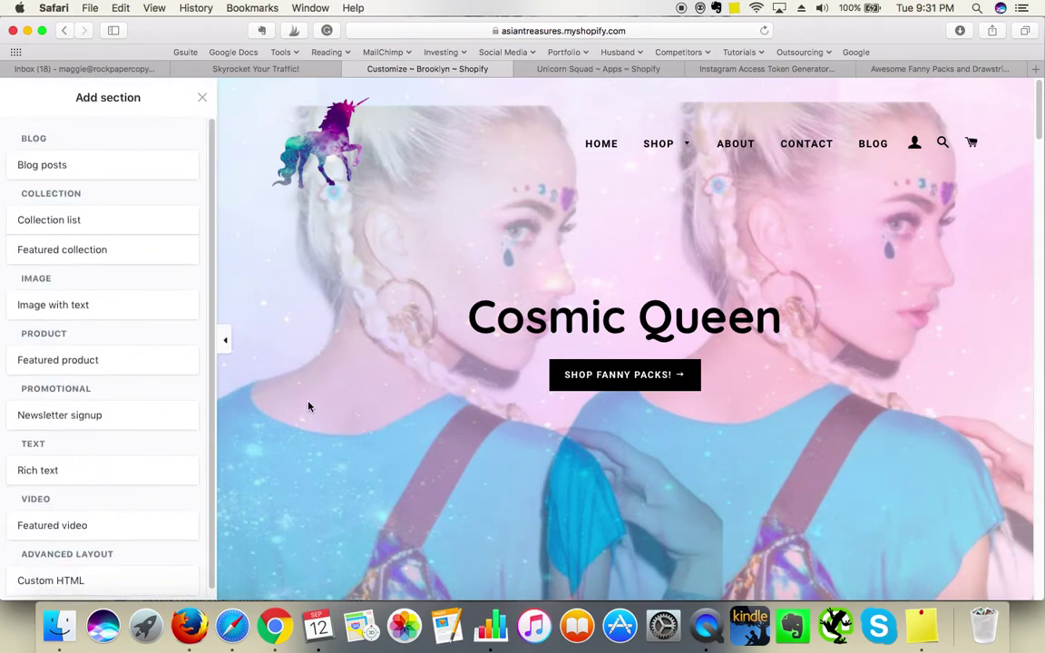
{"action": "left_click", "coordinate": [70, 581]}
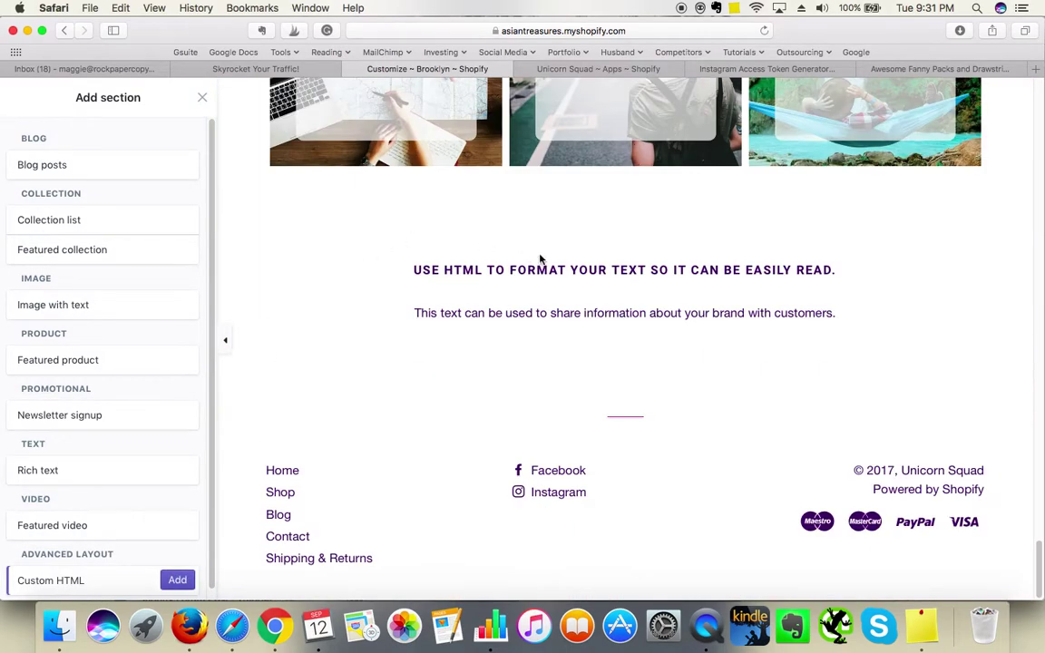
{"action": "left_click", "coordinate": [175, 580]}
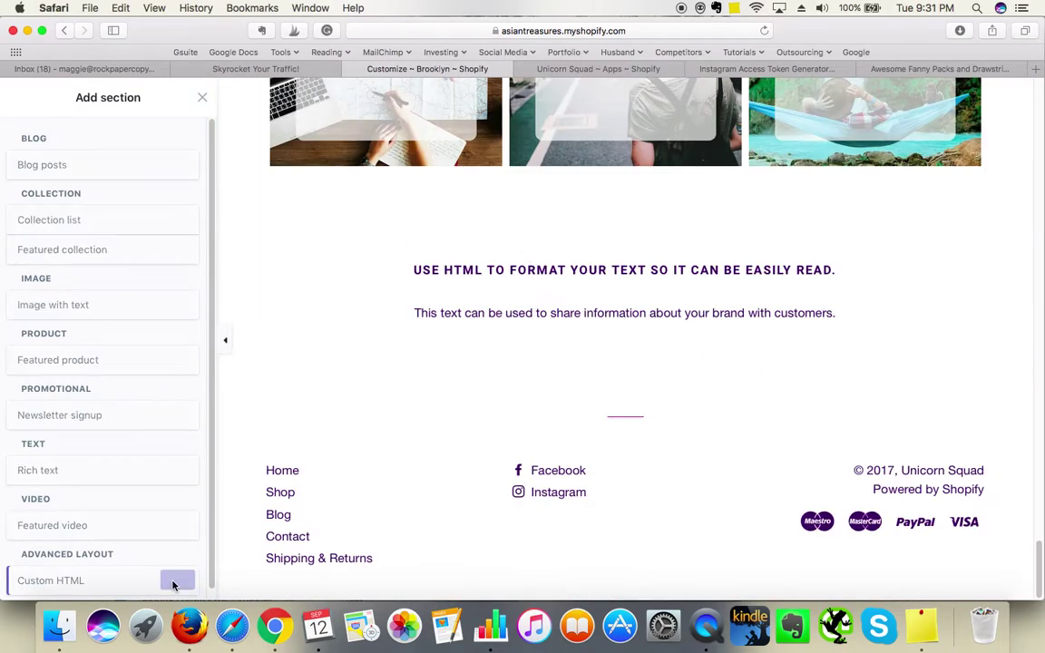
Step: Replace the section's sample HTML with the pasted insta-feed div so the Instagram grid previews
{"action": "left_click", "coordinate": [108, 171]}
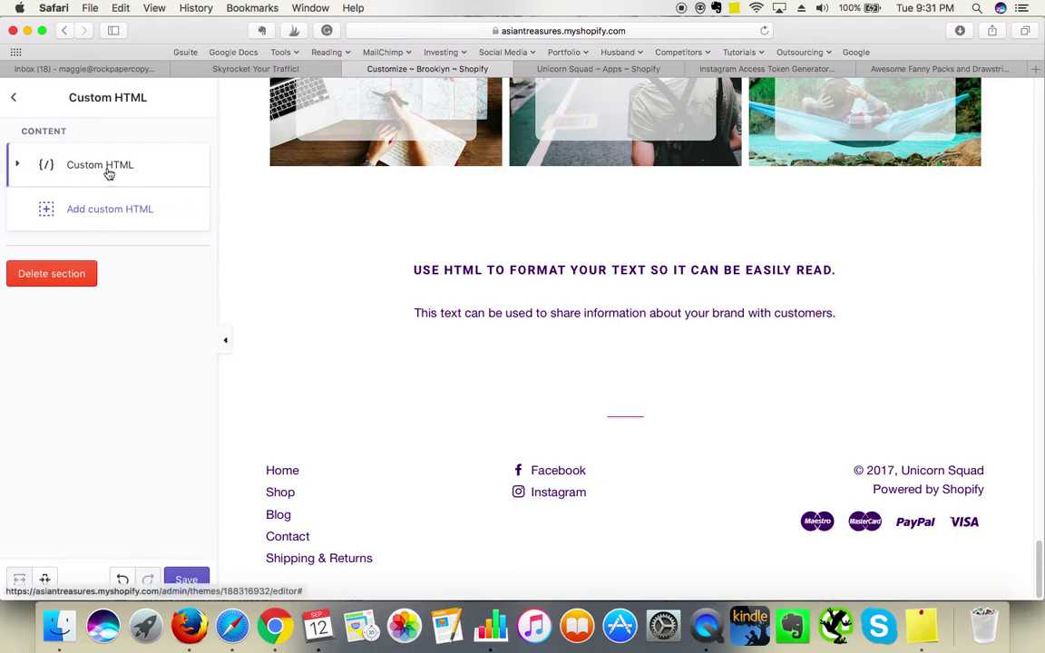
{"action": "left_click", "coordinate": [107, 283]}
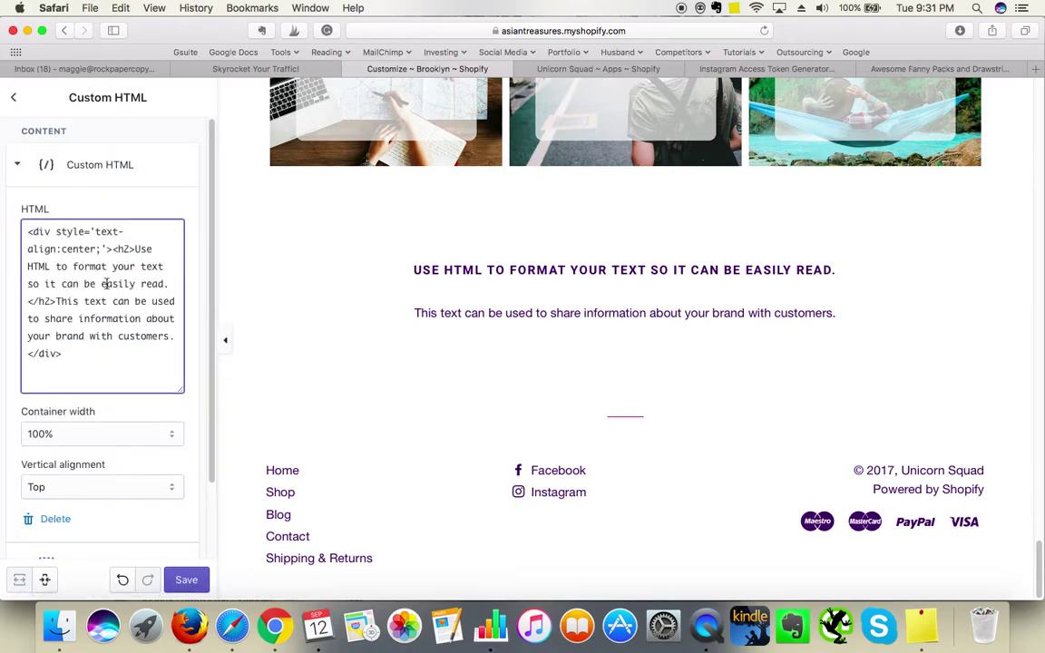
{"action": "key", "text": "super+a"}
{"action": "key", "text": "super+v"}
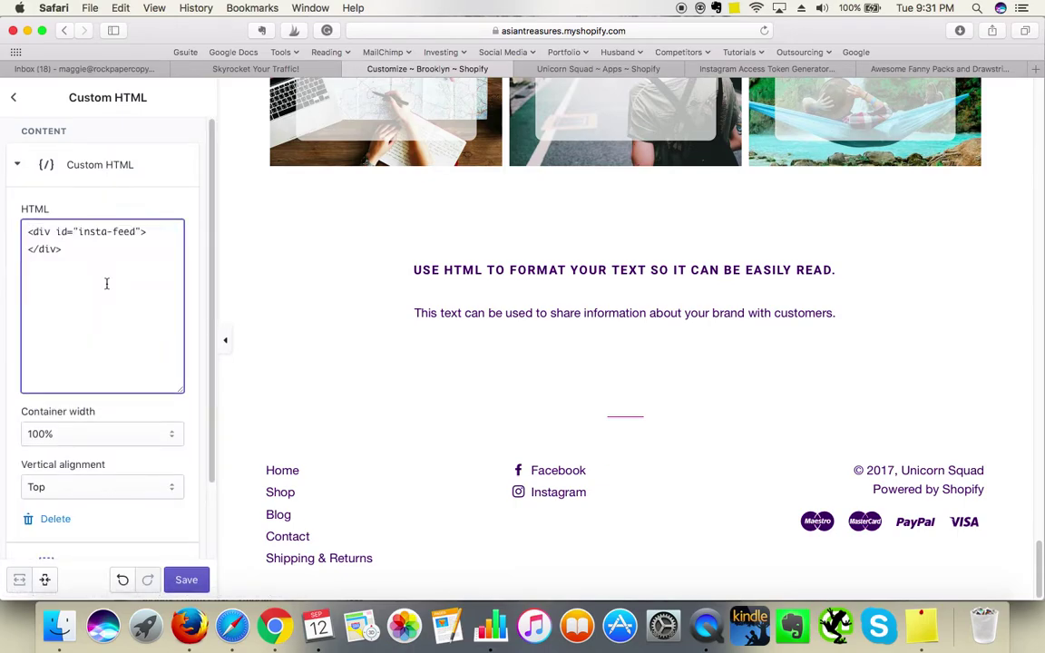
{"action": "left_click", "coordinate": [156, 202]}
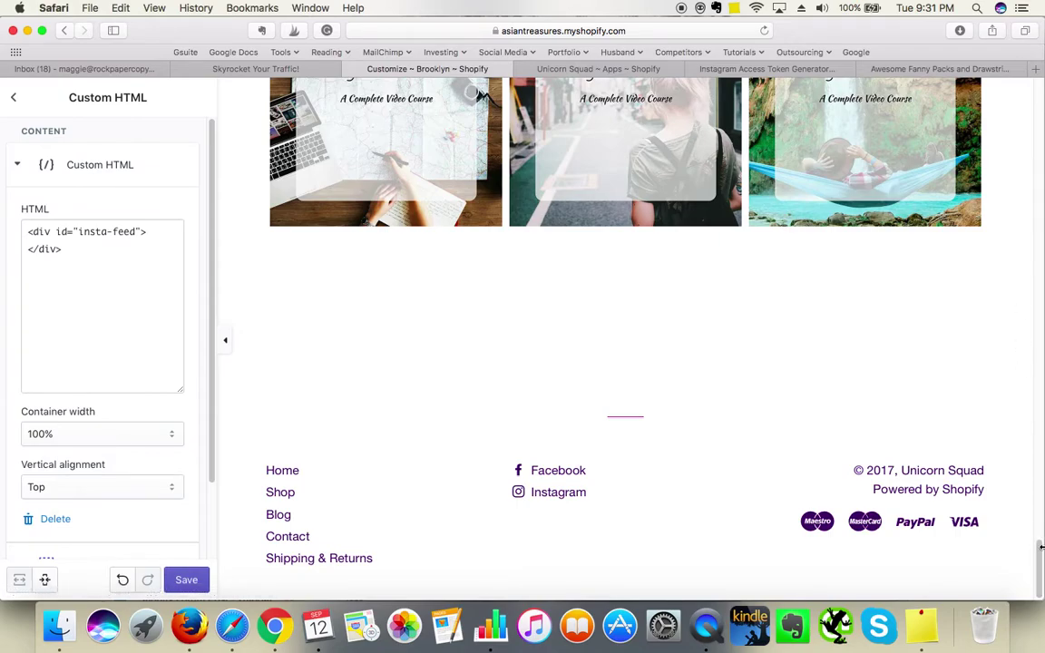
{"action": "scroll", "coordinate": [1041, 543], "scroll_direction": "up", "scroll_amount": 3}
Step: Delete the insta-feed HTML block and the empty Custom HTML section, then exit to Themes
{"action": "left_click_drag", "start_coordinate": [1041, 542], "coordinate": [1042, 501]}
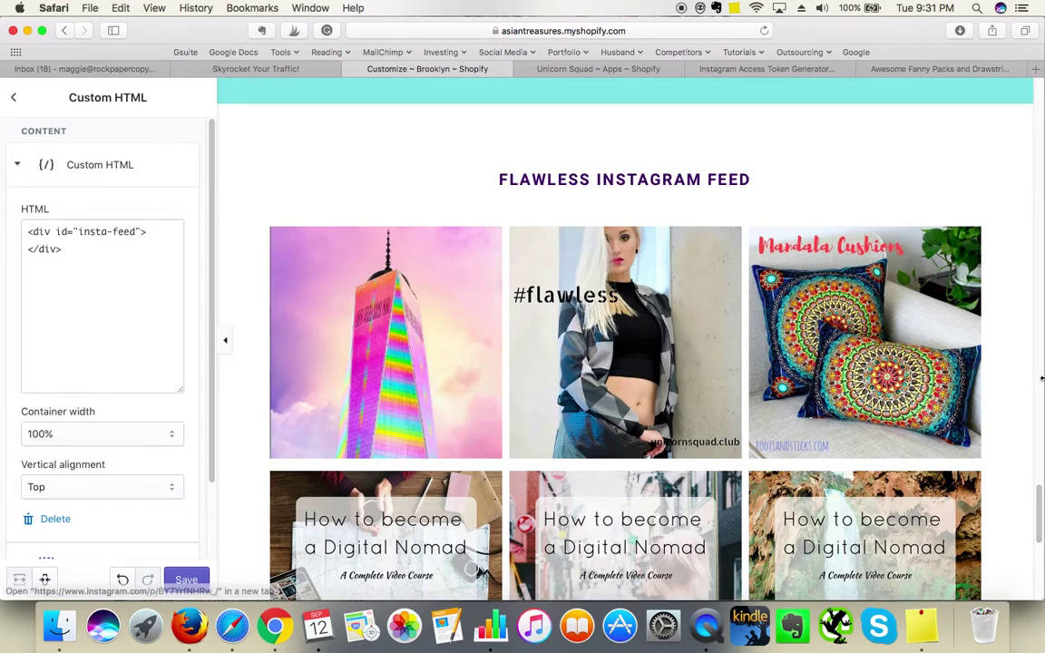
{"action": "left_click", "coordinate": [55, 520]}
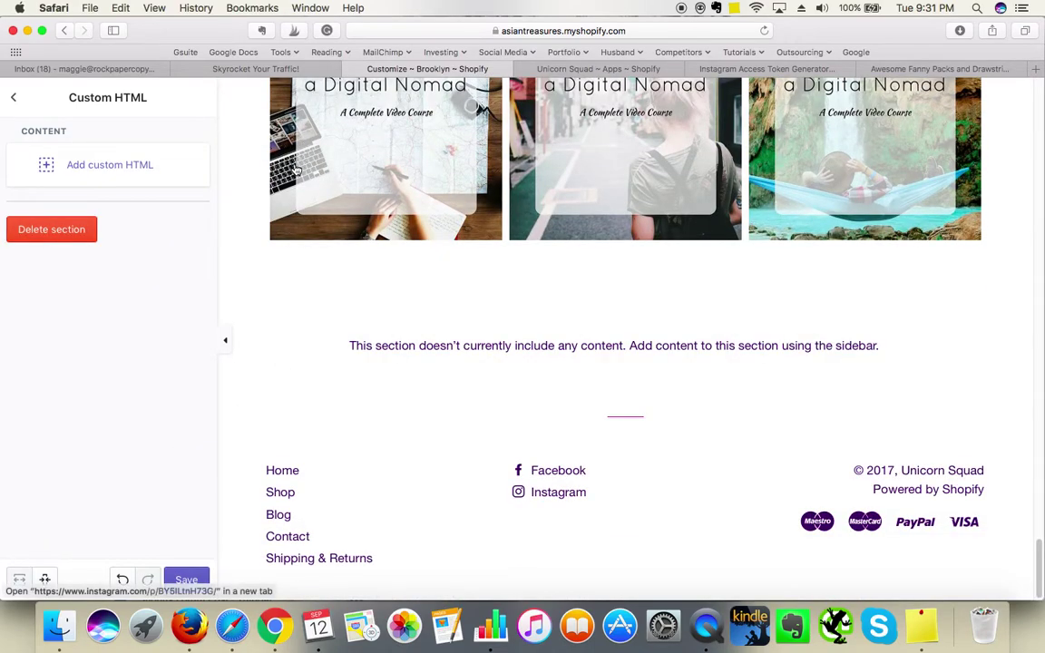
{"action": "left_click", "coordinate": [67, 233]}
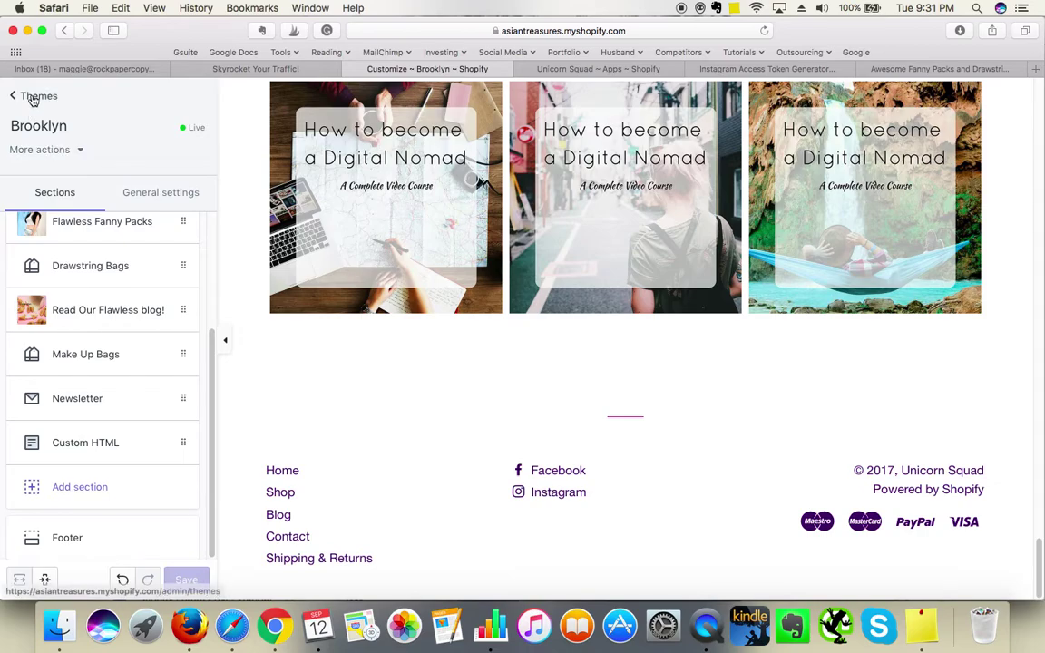
{"action": "left_click", "coordinate": [34, 97]}
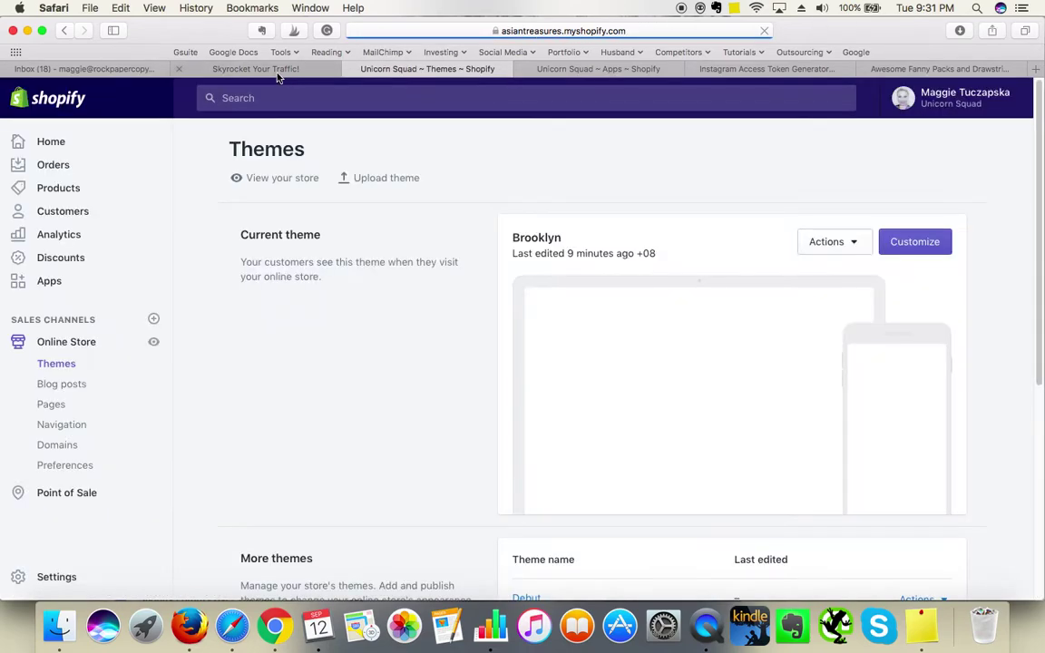
Step: On the unicornsquad.club storefront, open the rainbow tower grid photo on Instagram, then close that tab
{"action": "left_click", "coordinate": [259, 69]}
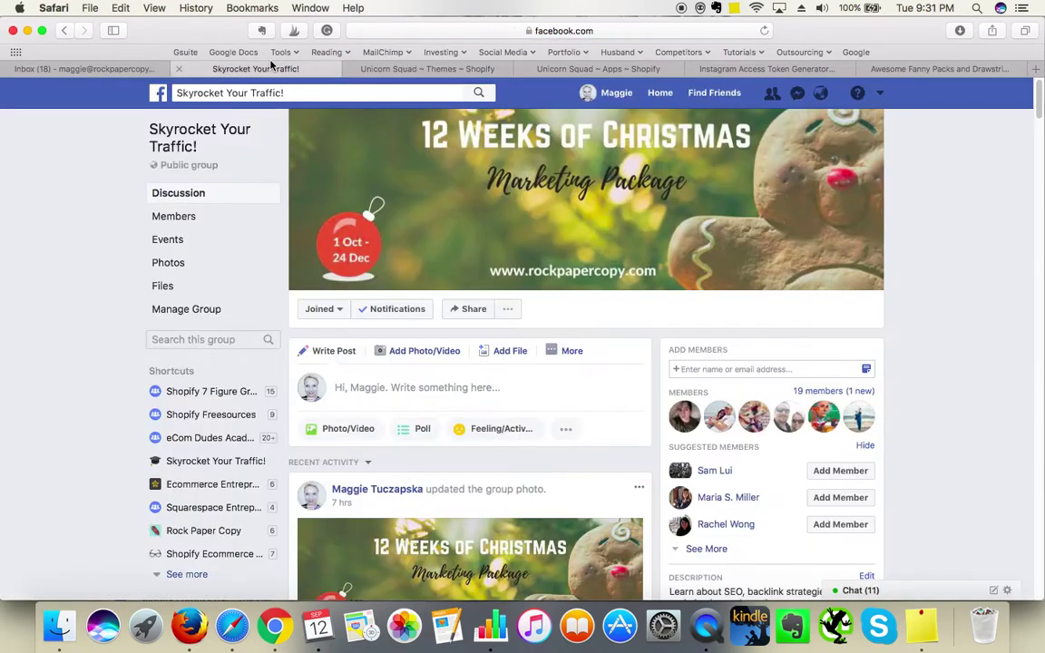
{"action": "left_click", "coordinate": [906, 70]}
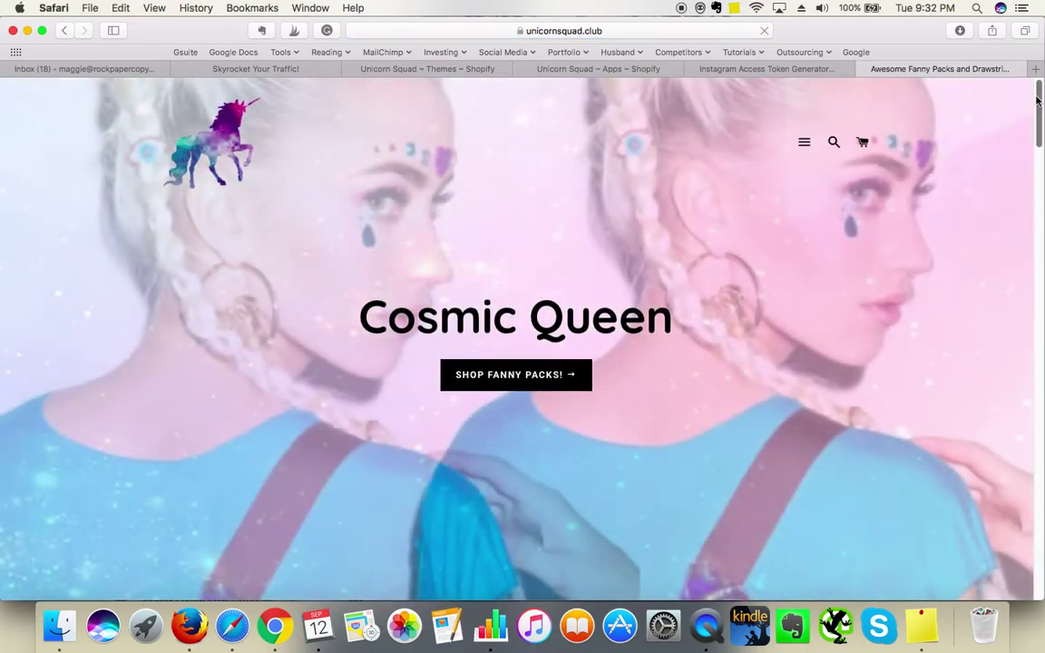
{"action": "left_click_drag", "start_coordinate": [1040, 99], "coordinate": [1034, 535]}
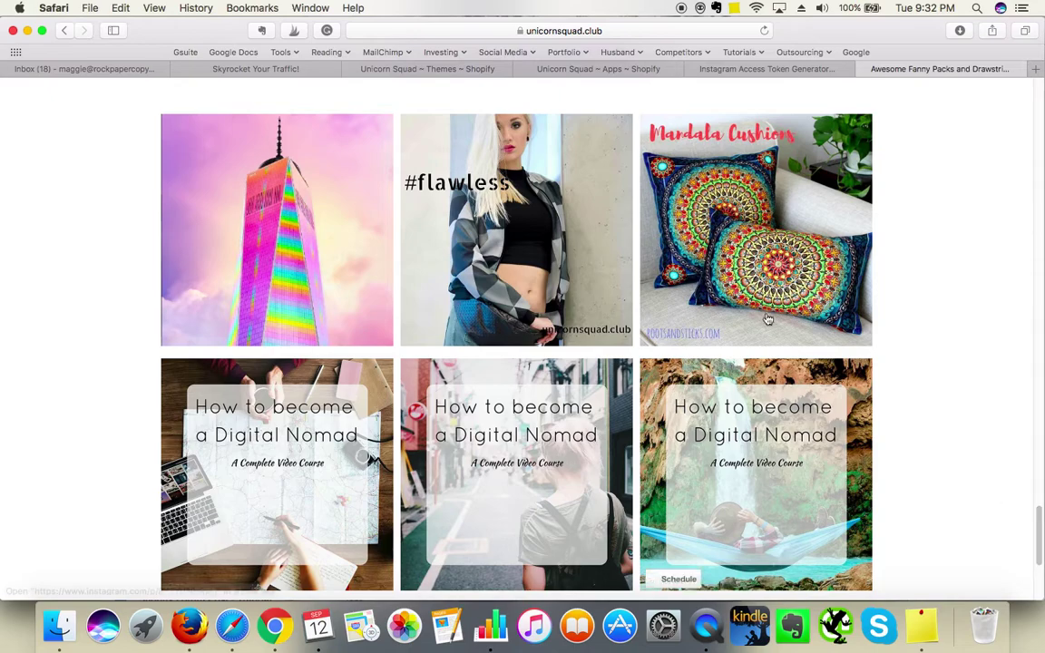
{"action": "left_click", "coordinate": [599, 194]}
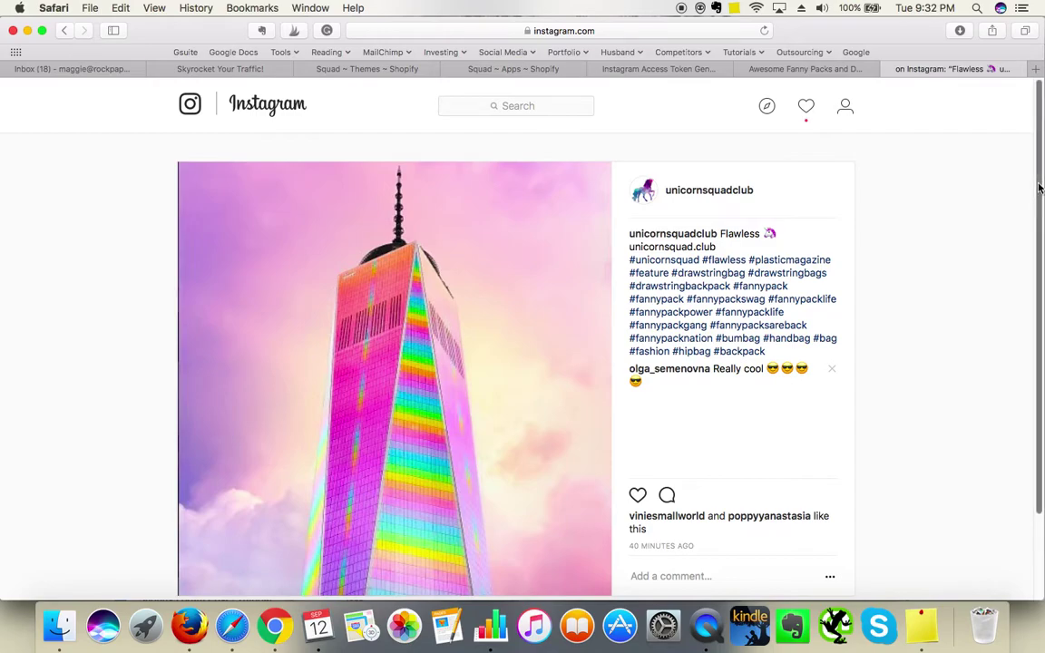
{"action": "scroll", "coordinate": [1040, 191], "scroll_direction": "down", "scroll_amount": 3}
{"action": "scroll", "coordinate": [1040, 191], "scroll_direction": "up", "scroll_amount": 3}
{"action": "left_click", "coordinate": [887, 72]}
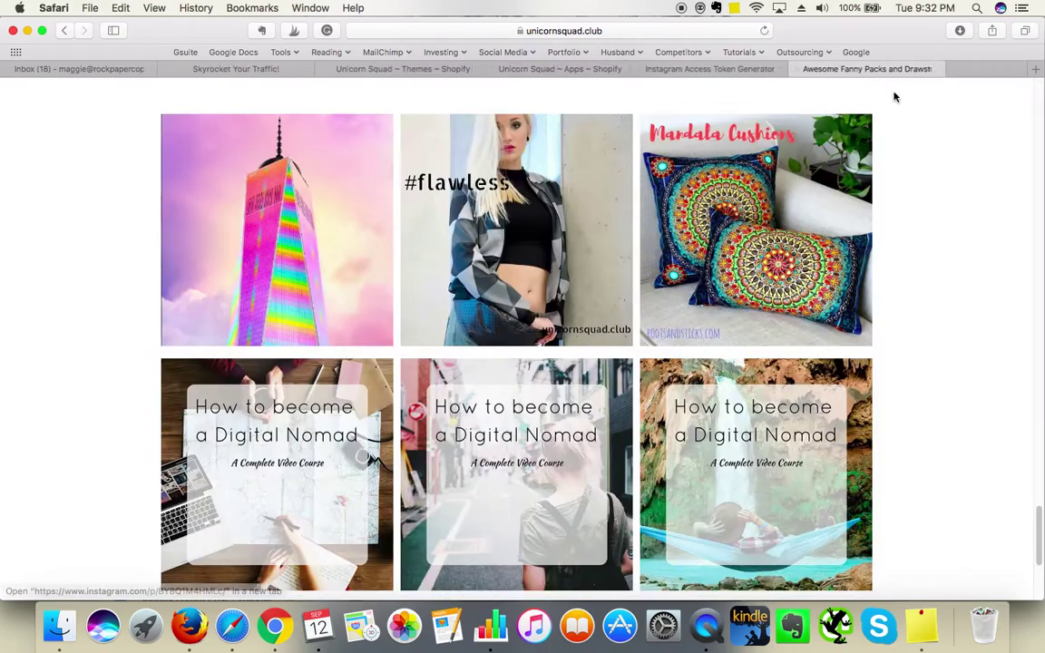